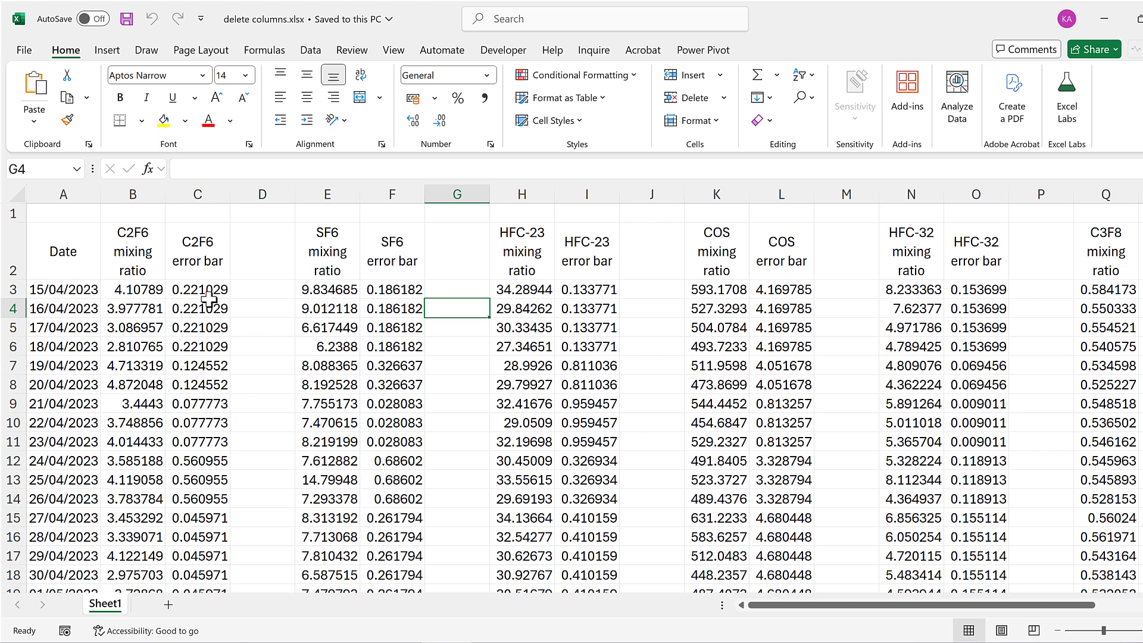
- Select only the blank spacer cells in the table's header row using Go To Special > Blanks
{"action": "left_click_drag", "start_coordinate": [95, 244], "coordinate": [1033, 249]}
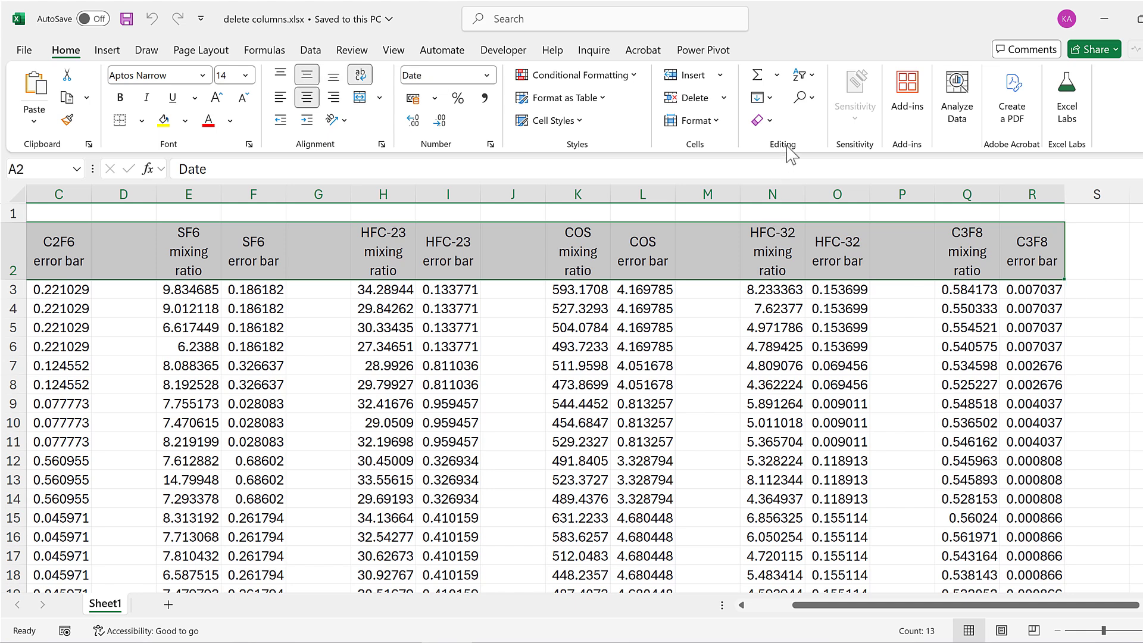
{"action": "left_click", "coordinate": [804, 97]}
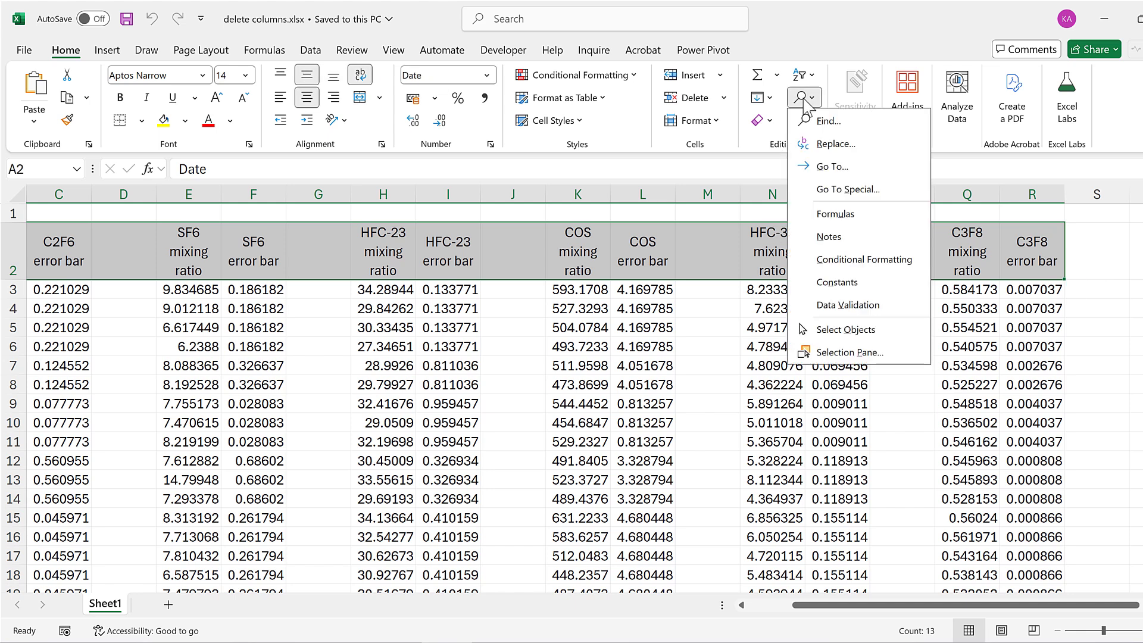
{"action": "left_click", "coordinate": [915, 194]}
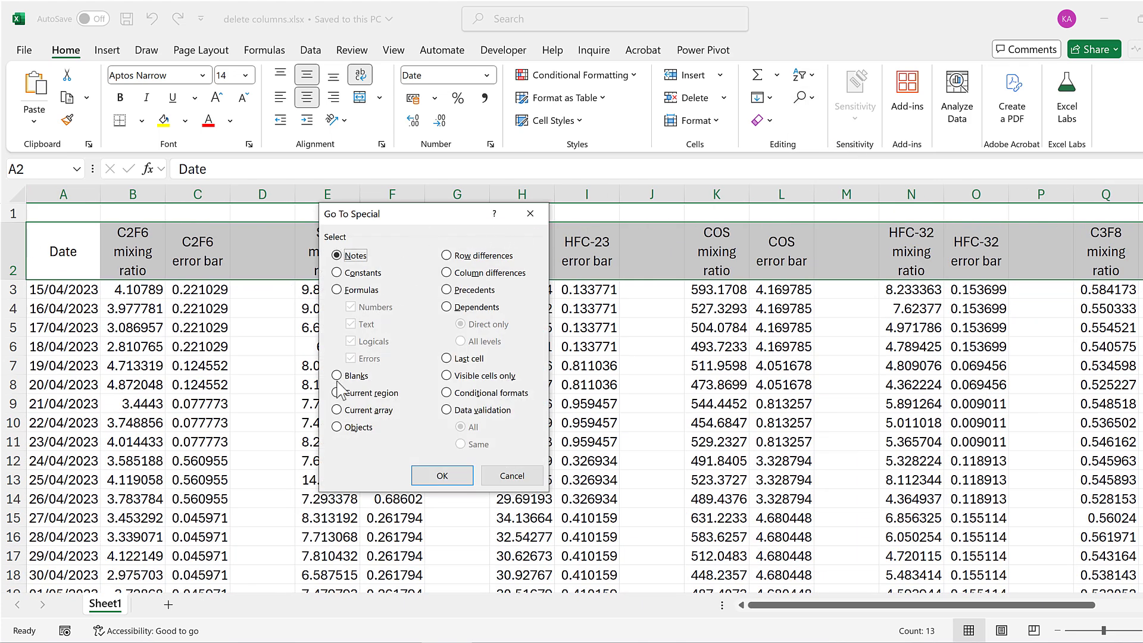
{"action": "left_click", "coordinate": [337, 376]}
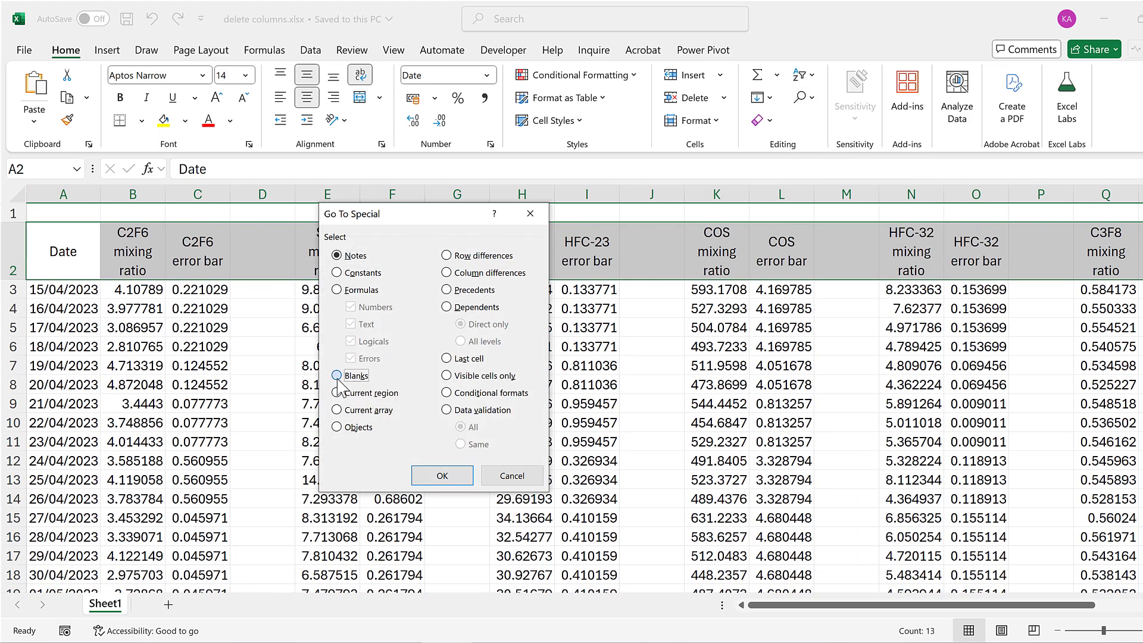
{"action": "left_click", "coordinate": [442, 476]}
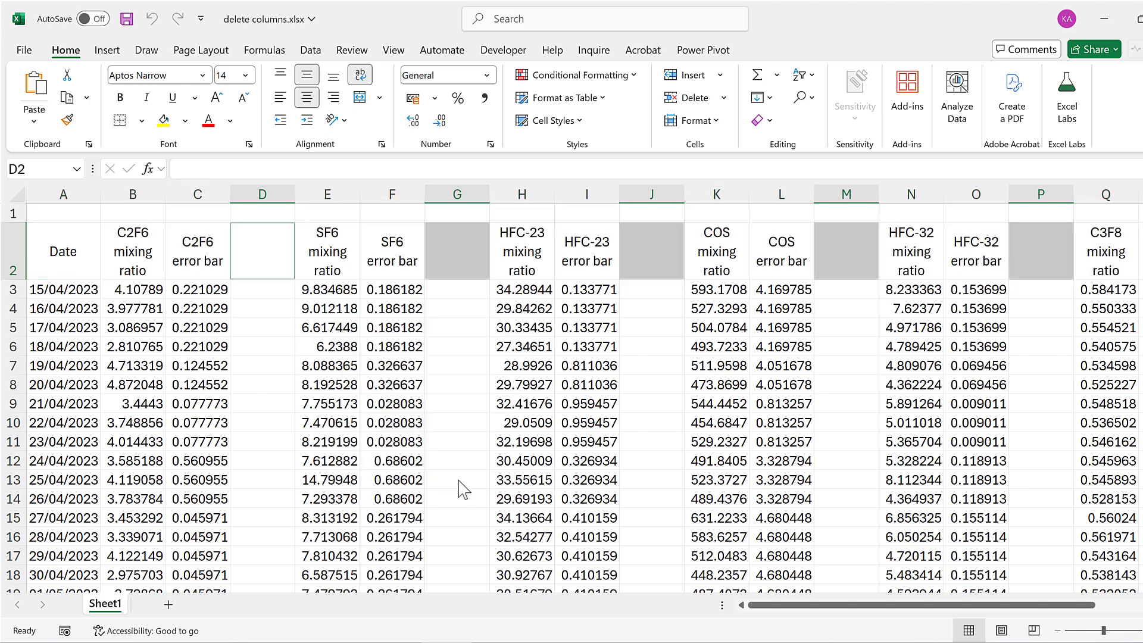
- Delete the entire blank spacer columns D, G, J, M and P
{"action": "right_click", "coordinate": [256, 243]}
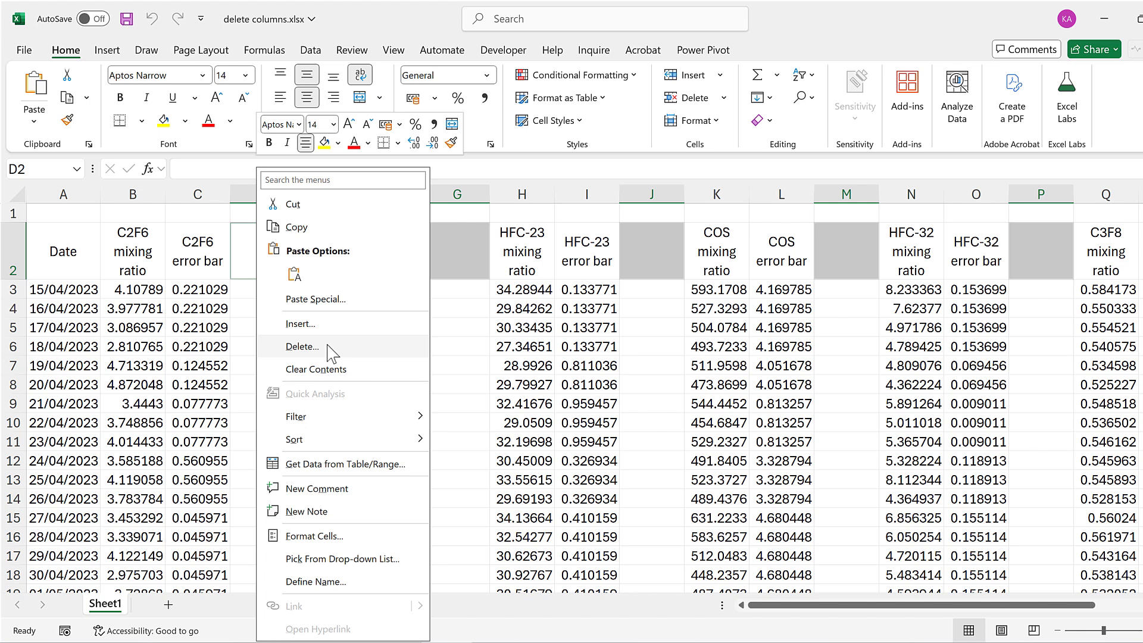
{"action": "left_click", "coordinate": [302, 346]}
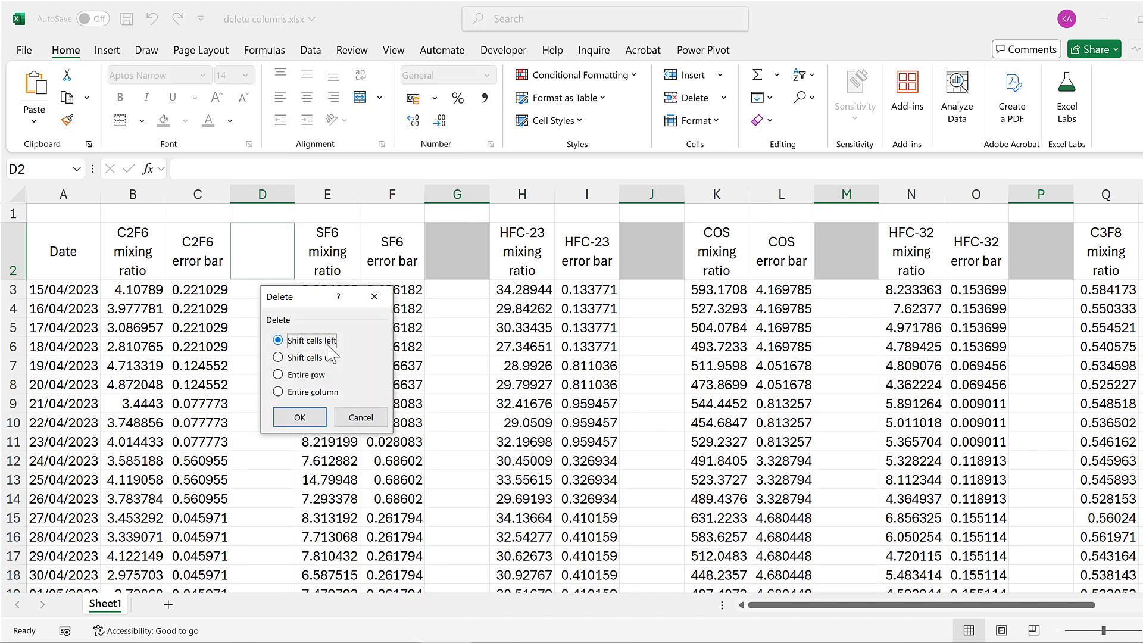
{"action": "left_click", "coordinate": [278, 391]}
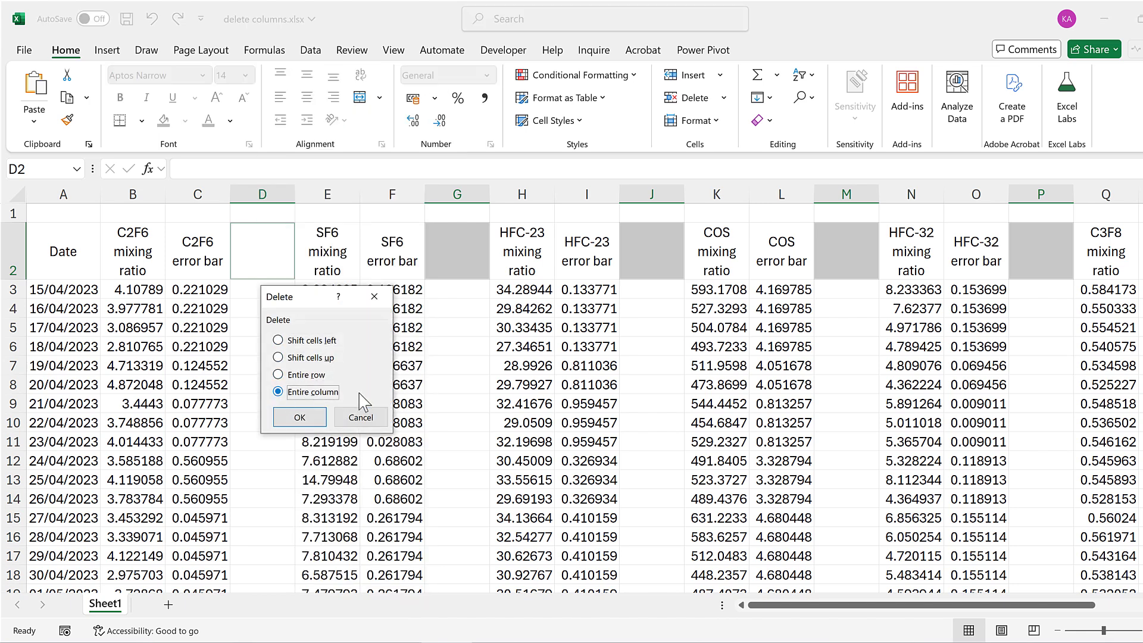
{"action": "left_click", "coordinate": [308, 418]}
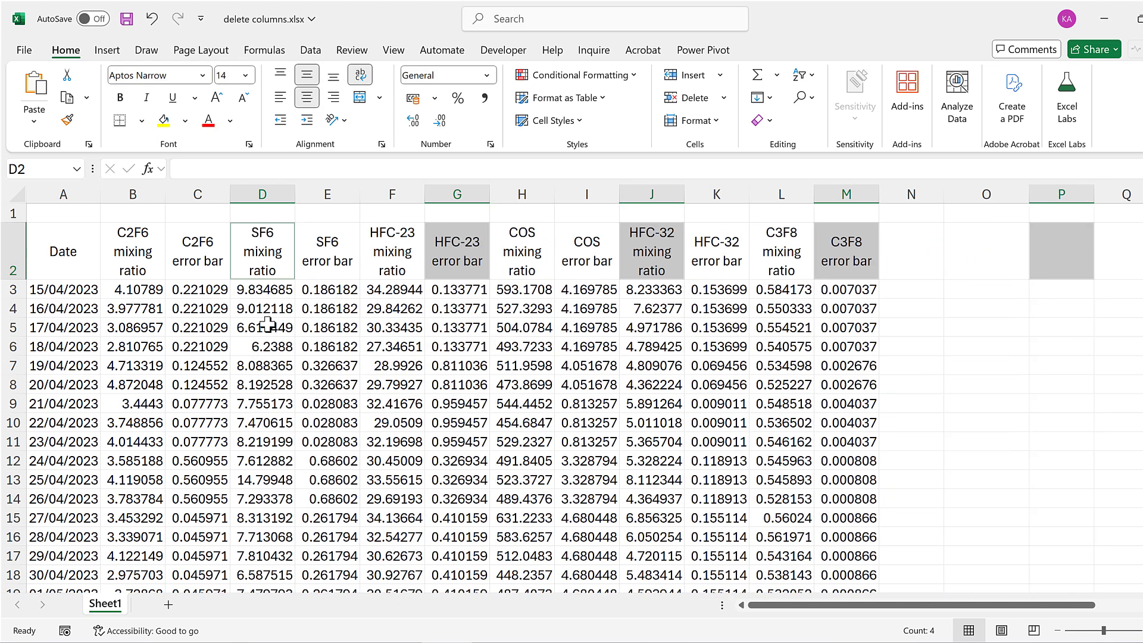
{"action": "left_click", "coordinate": [268, 327]}
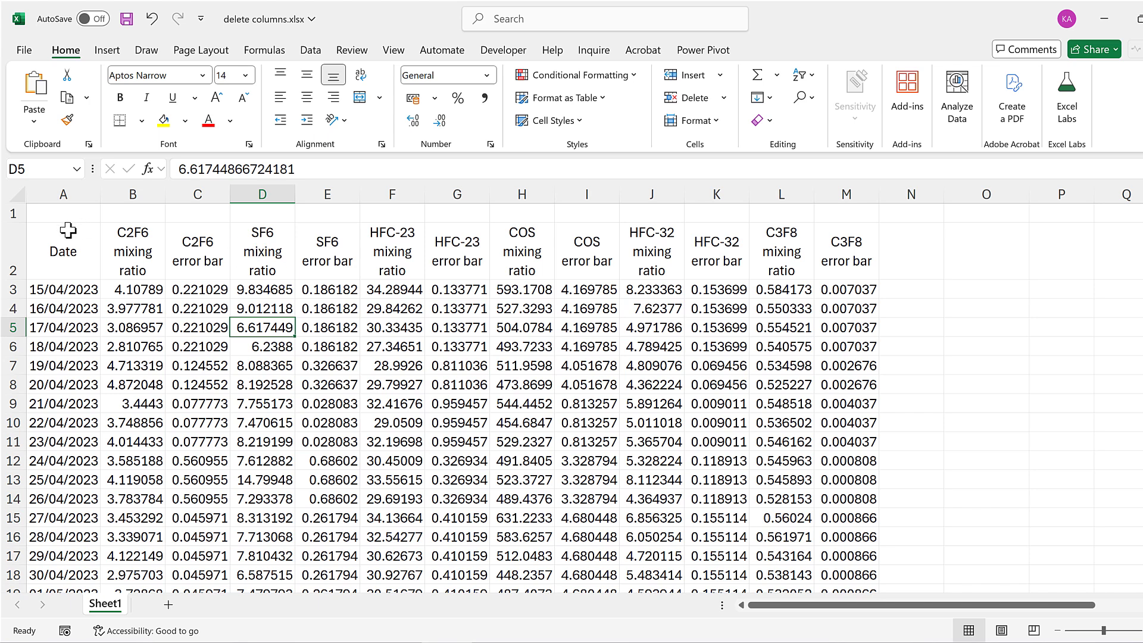
- Find every header containing 'error bar' and select all six matching cells
{"action": "left_click_drag", "start_coordinate": [67, 230], "coordinate": [831, 265]}
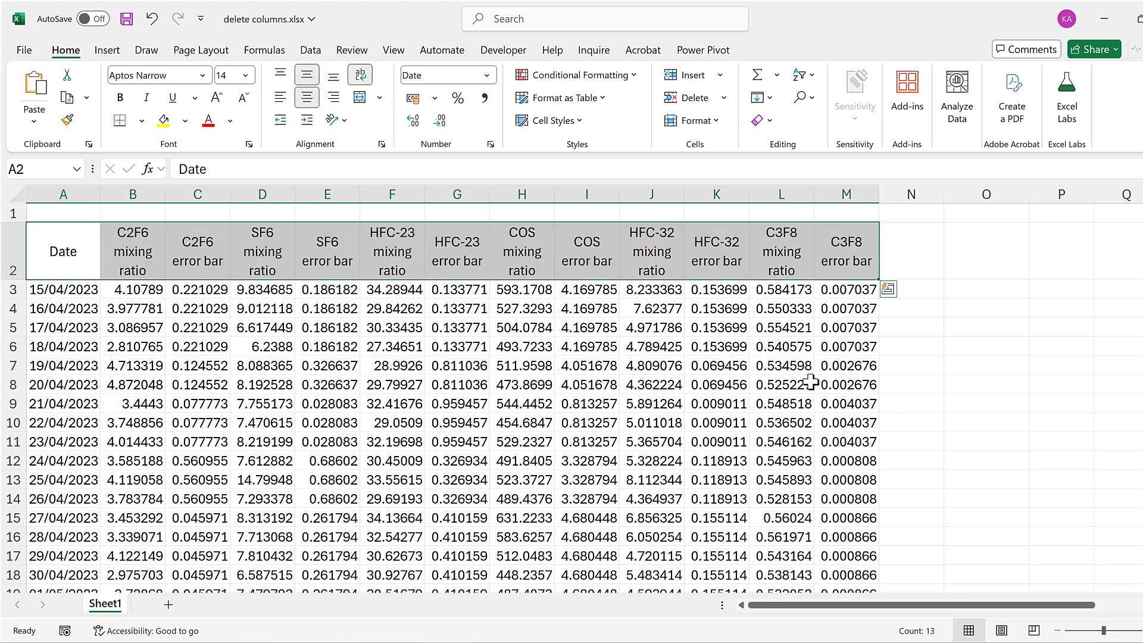
{"action": "left_click", "coordinate": [804, 97]}
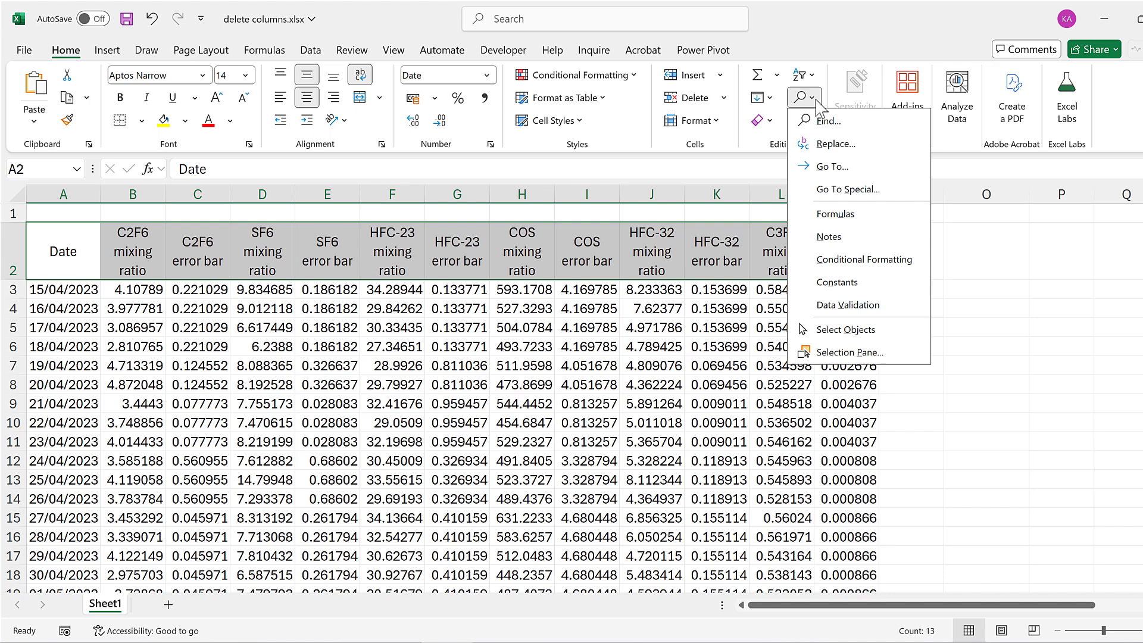
{"action": "left_click", "coordinate": [871, 119]}
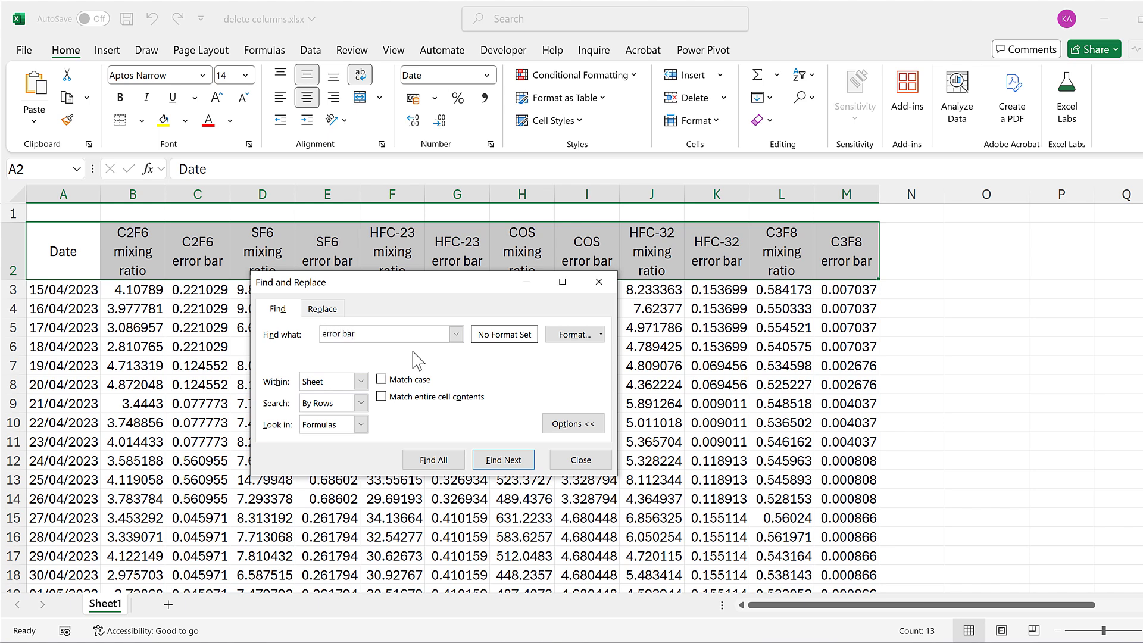
{"action": "left_click", "coordinate": [457, 458]}
{"action": "left_click_drag", "start_coordinate": [408, 288], "coordinate": [439, 237]}
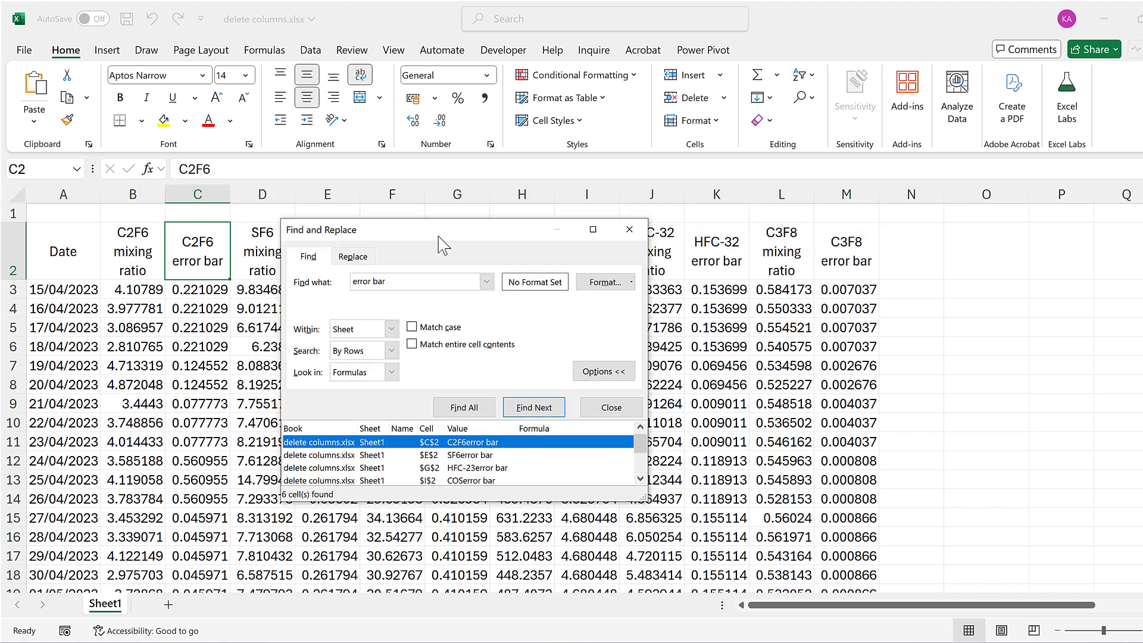
{"action": "left_click_drag", "start_coordinate": [464, 503], "coordinate": [474, 562]}
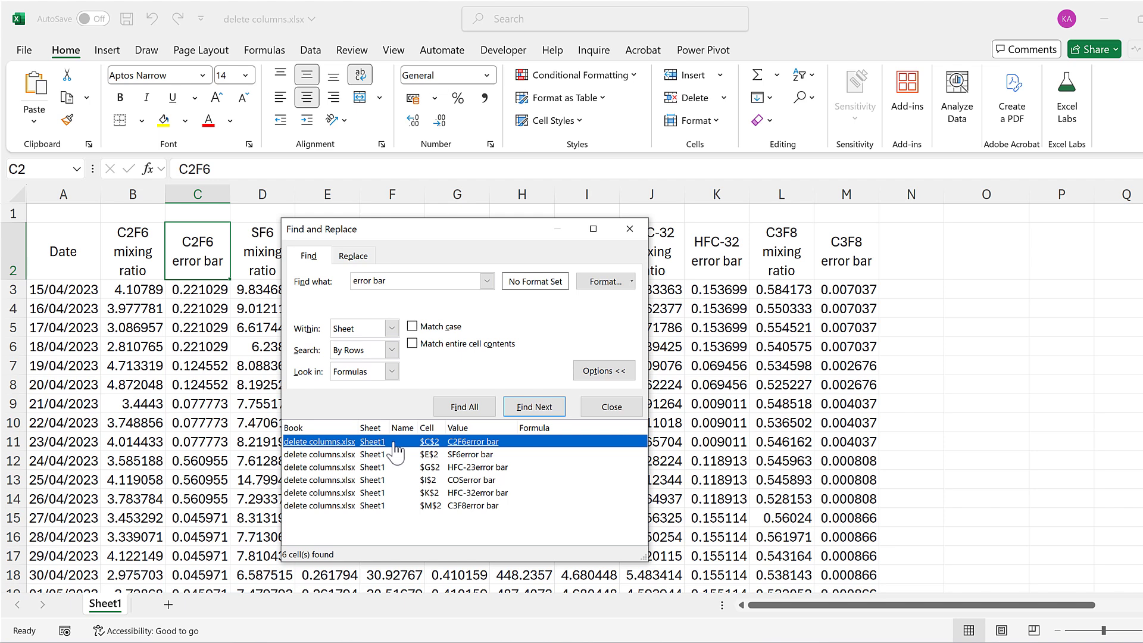
{"action": "left_click", "coordinate": [340, 507], "text": "shift"}
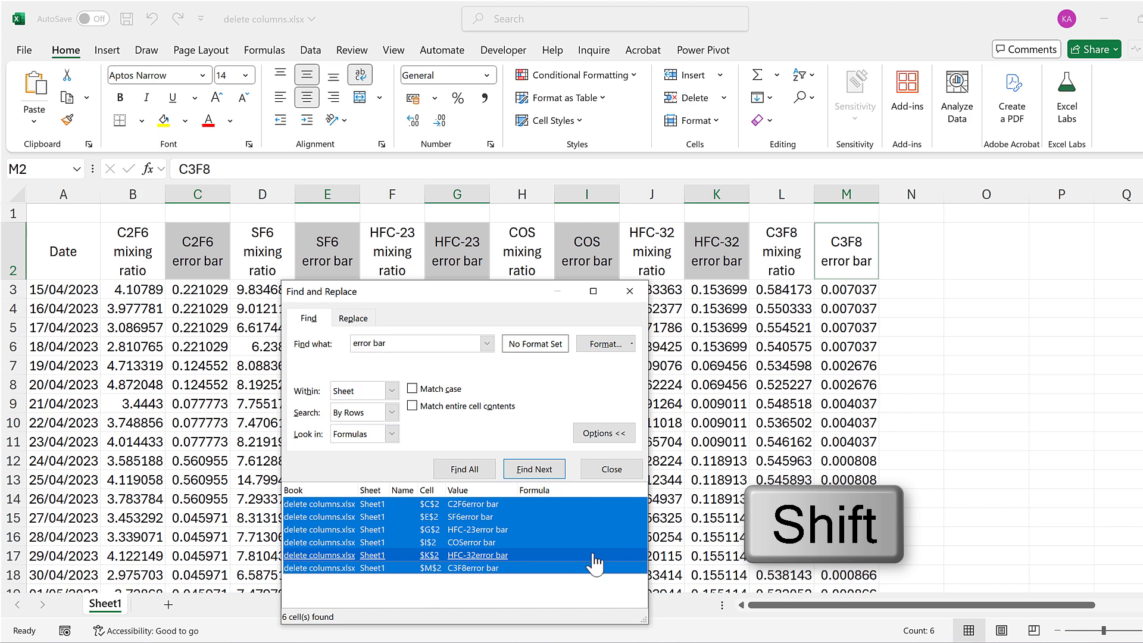
{"action": "left_click", "coordinate": [608, 475]}
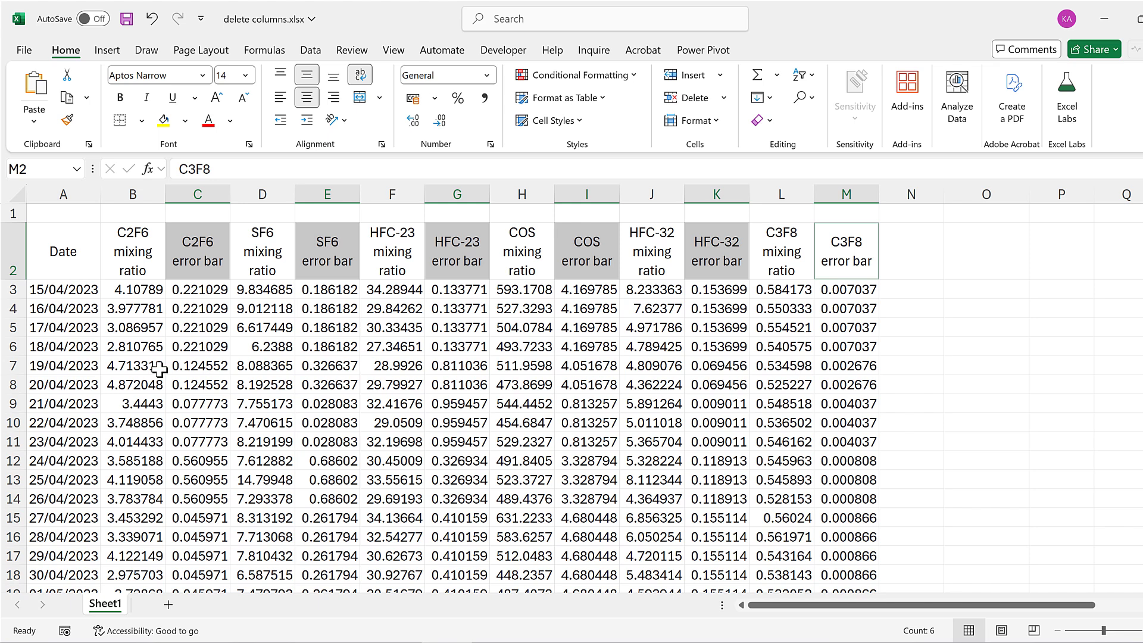
{"action": "right_click", "coordinate": [178, 234]}
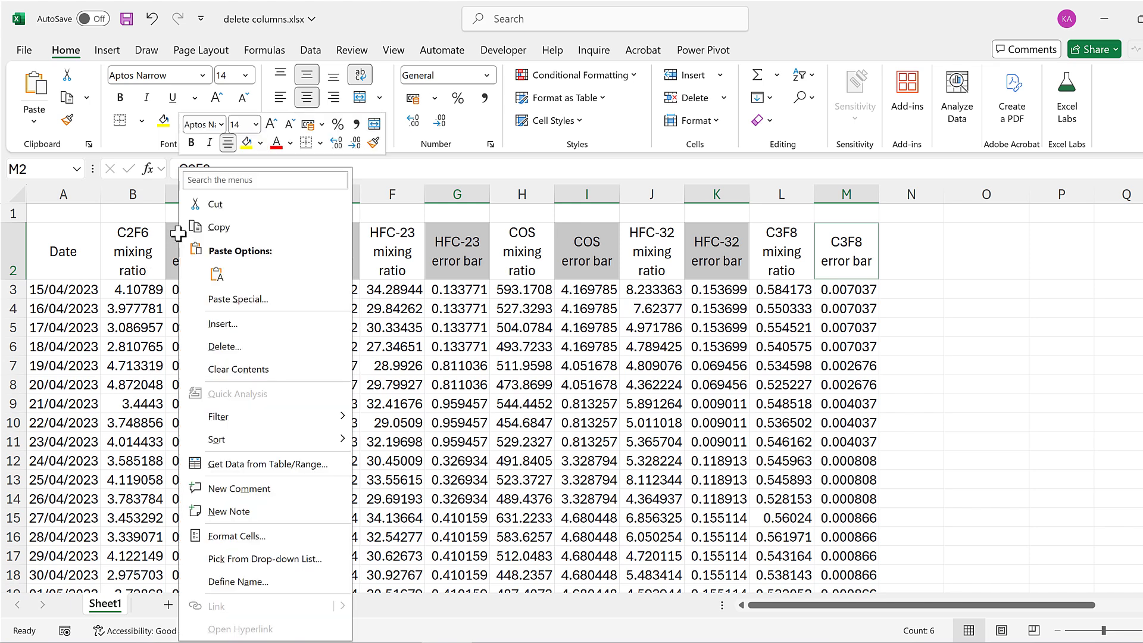
{"action": "left_click", "coordinate": [256, 348]}
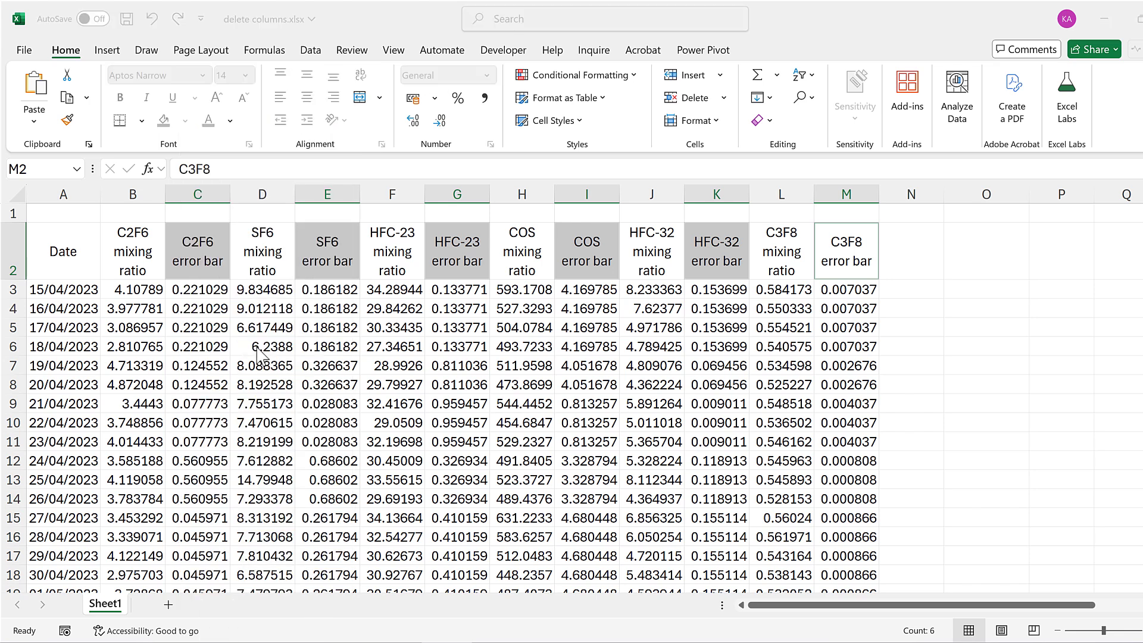
{"action": "left_click", "coordinate": [216, 395]}
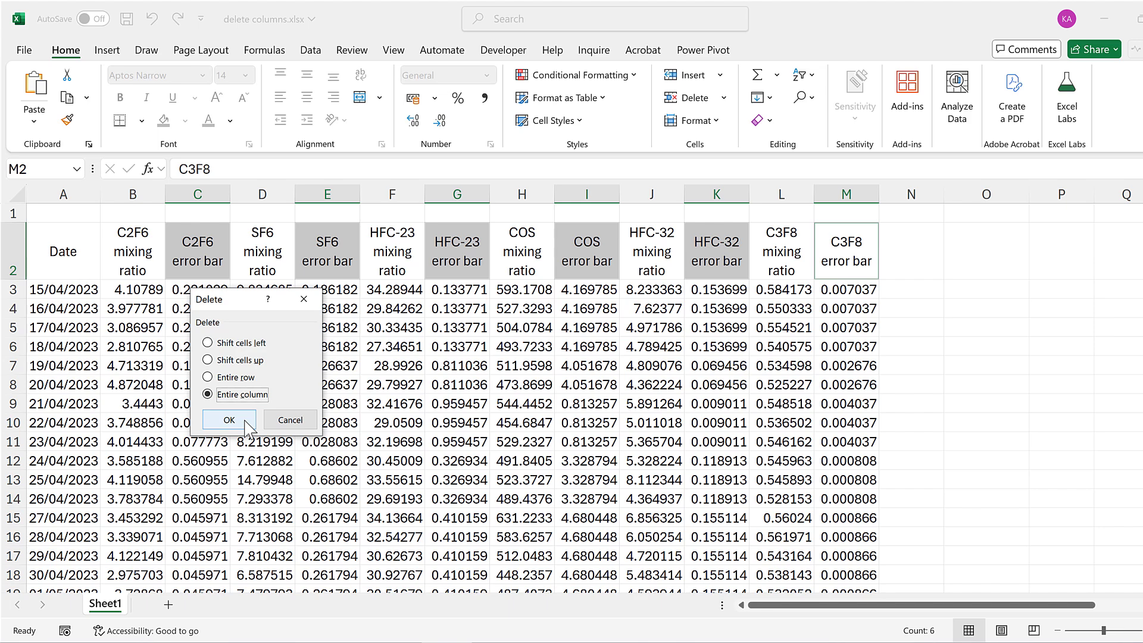
{"action": "left_click", "coordinate": [229, 420]}
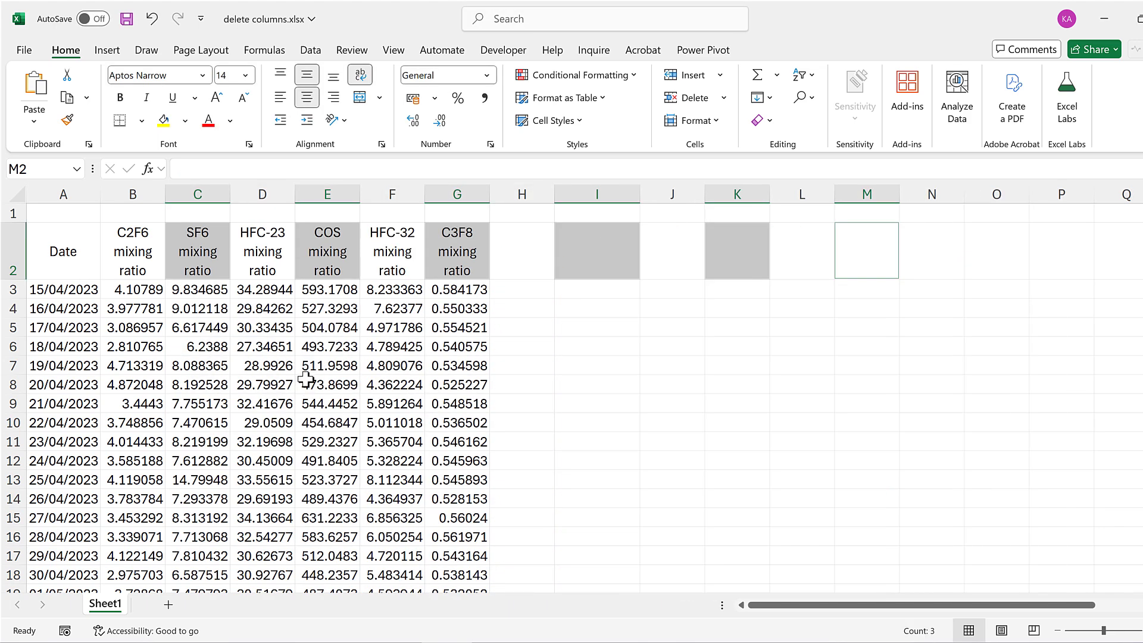
{"action": "left_click", "coordinate": [314, 367]}
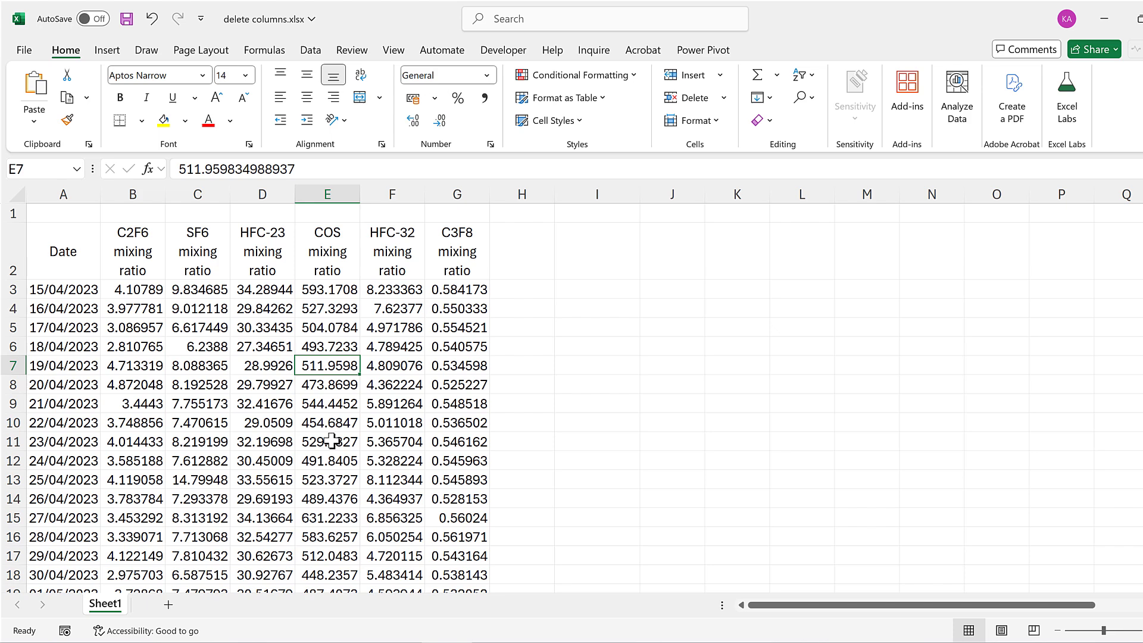
{"action": "key", "text": "ctrl+z"}
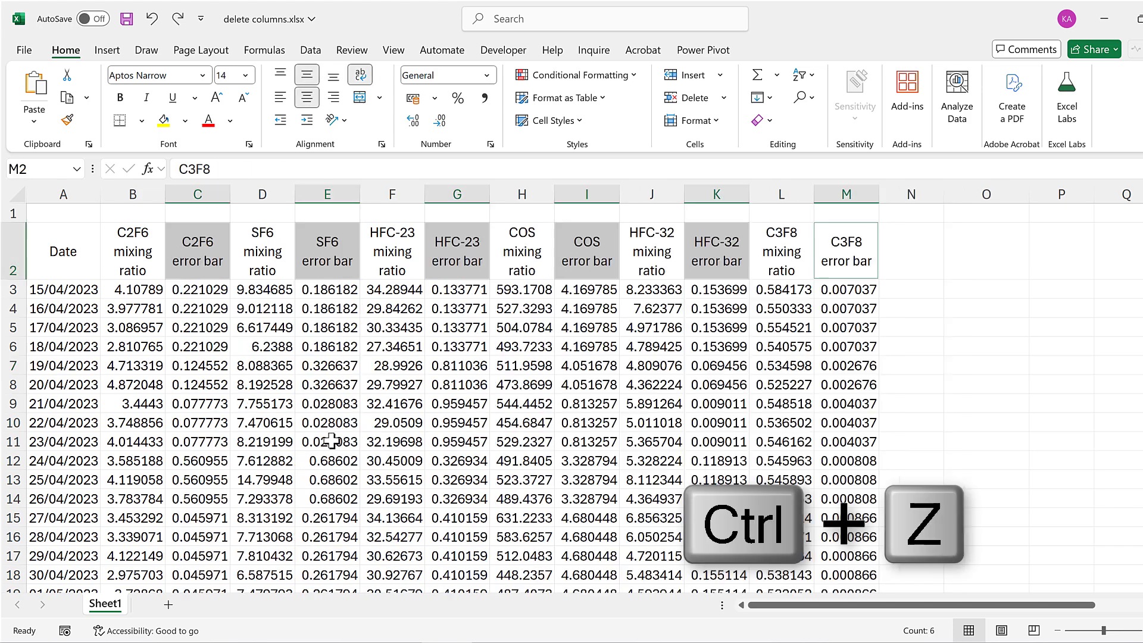
{"action": "left_click", "coordinate": [324, 347]}
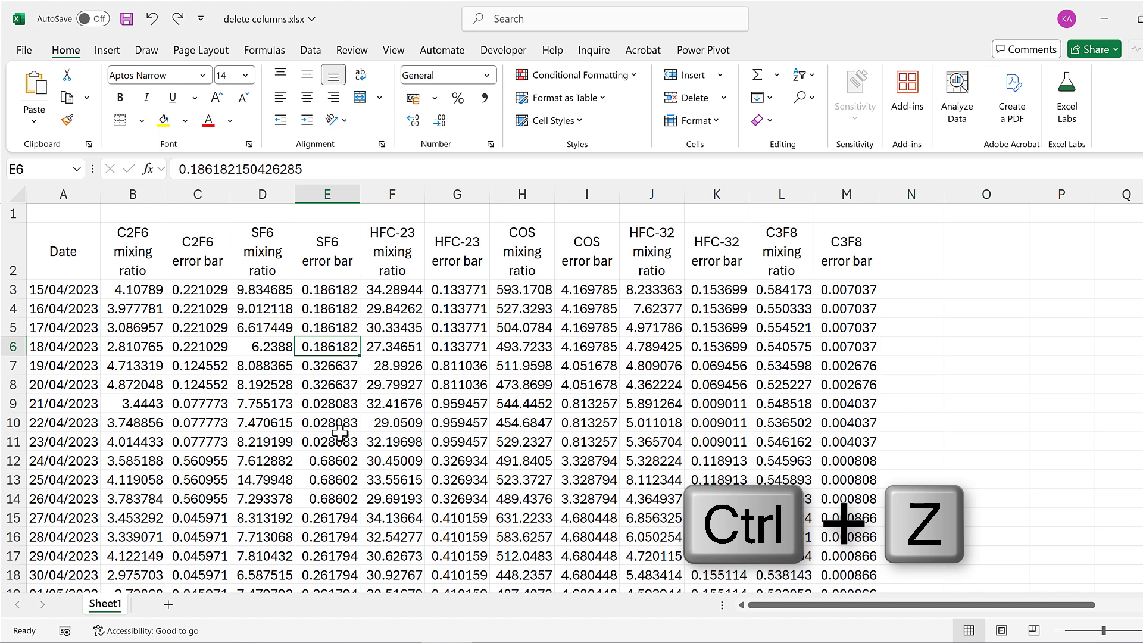
- Fill row 1 from B1 to M1 with a repeating 1, 2 marker pattern
{"action": "left_click", "coordinate": [145, 215]}
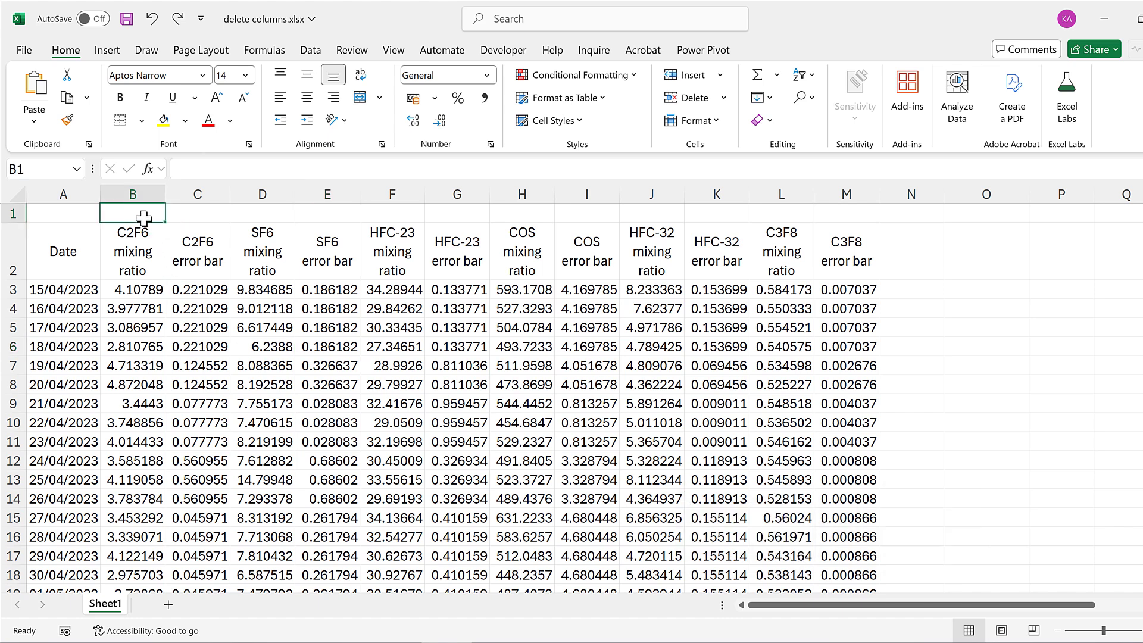
{"action": "type", "text": "1"}
{"action": "left_click", "coordinate": [196, 214]}
{"action": "type", "text": "2"}
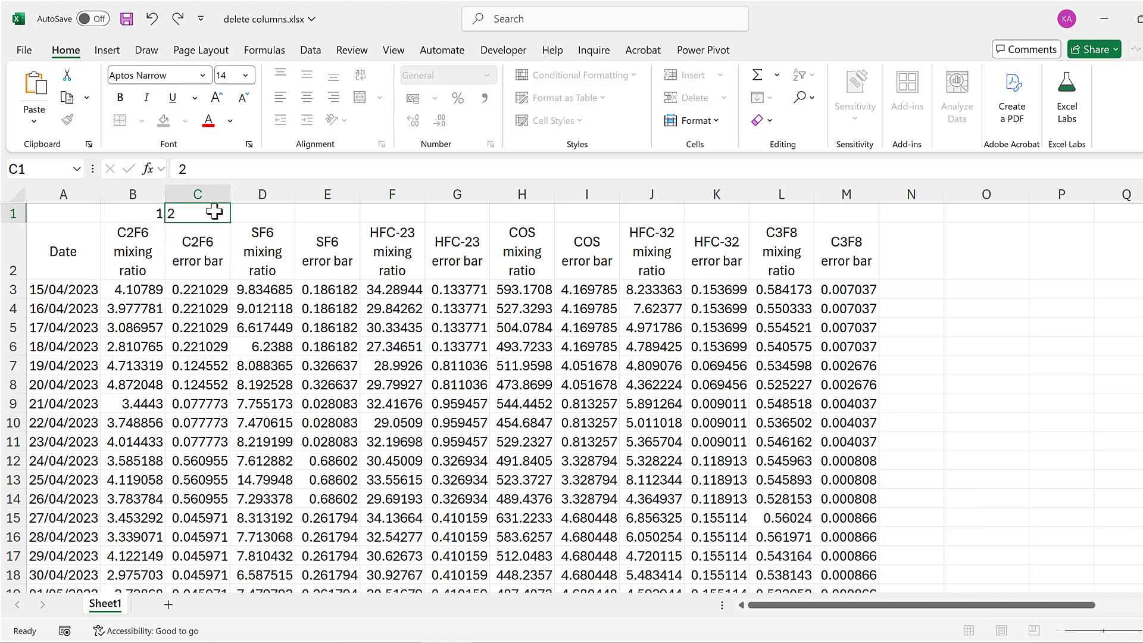
{"action": "left_click_drag", "start_coordinate": [145, 212], "coordinate": [871, 234]}
{"action": "left_click", "coordinate": [890, 232]}
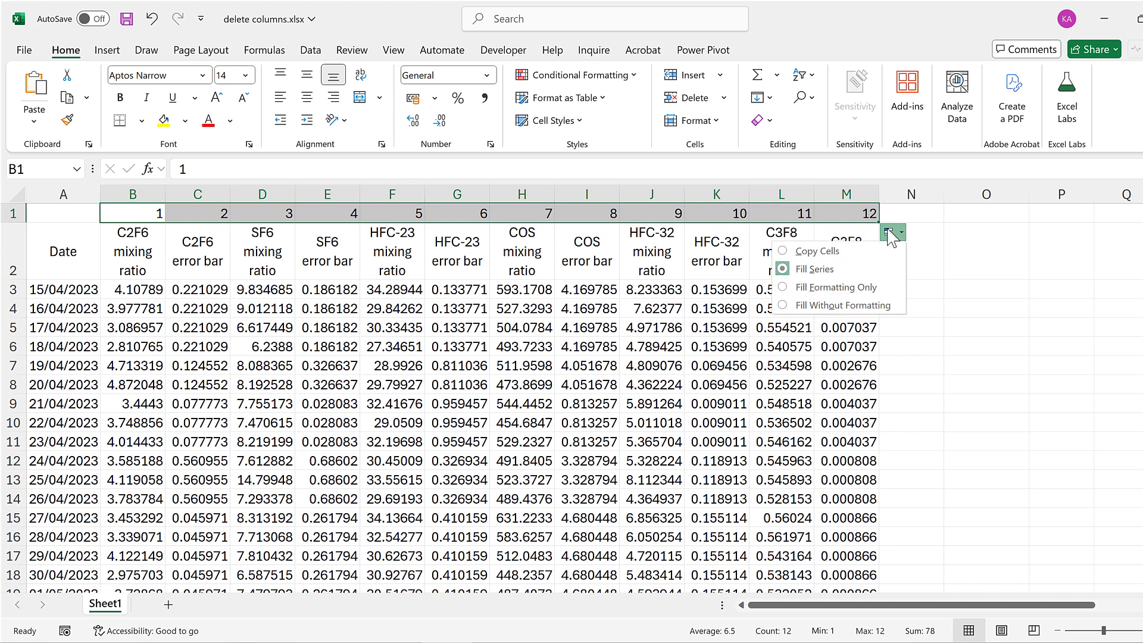
{"action": "left_click", "coordinate": [816, 250]}
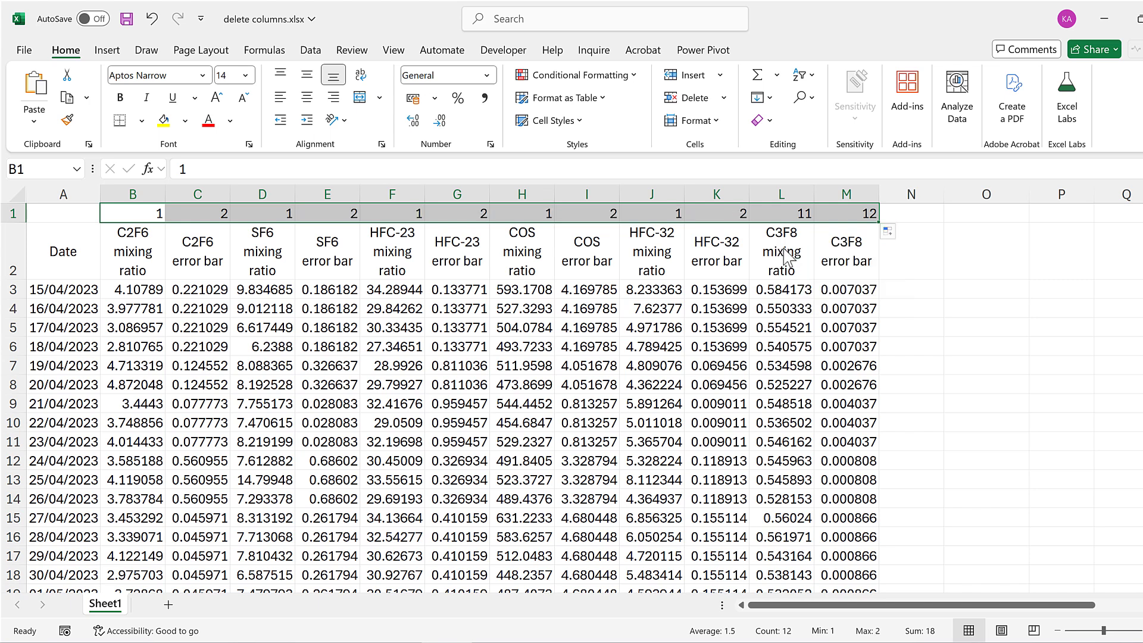
{"action": "left_click", "coordinate": [134, 214]}
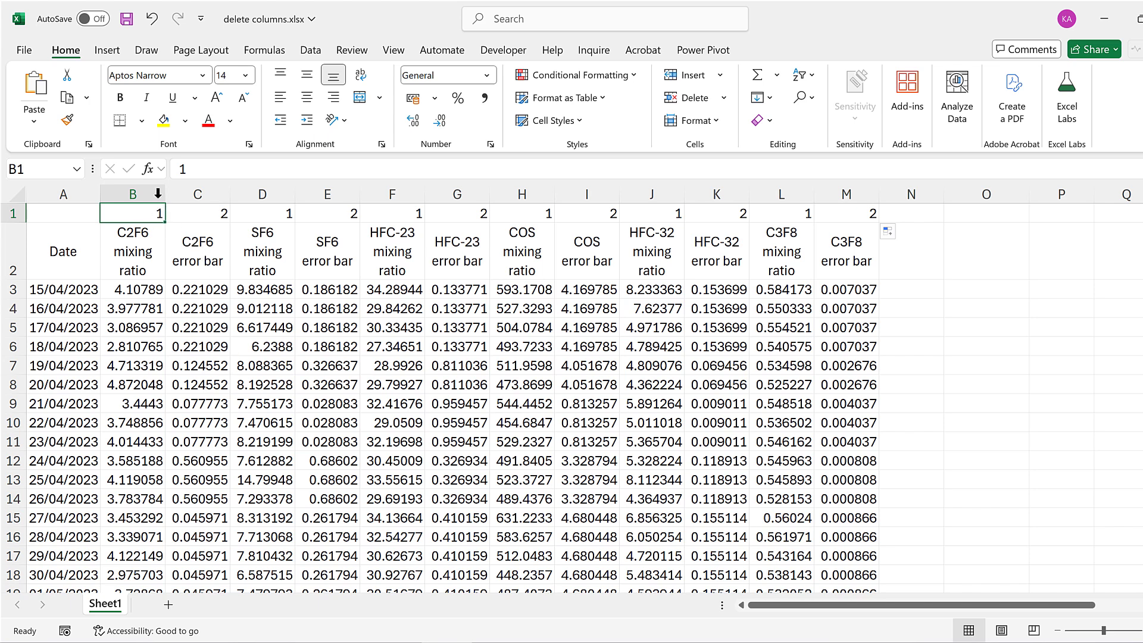
- Check the C2F6, SF6 and HFC-23 mixing-ratio and error-bar columns against their markers
{"action": "left_click", "coordinate": [157, 191]}
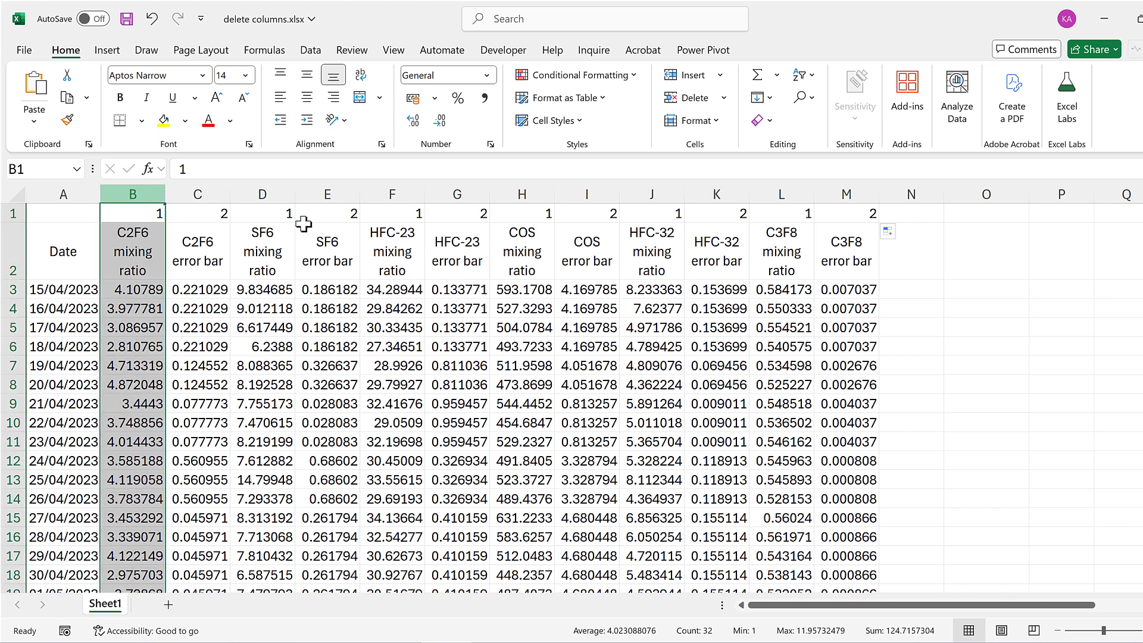
{"action": "left_click", "coordinate": [268, 191]}
{"action": "left_click", "coordinate": [385, 191]}
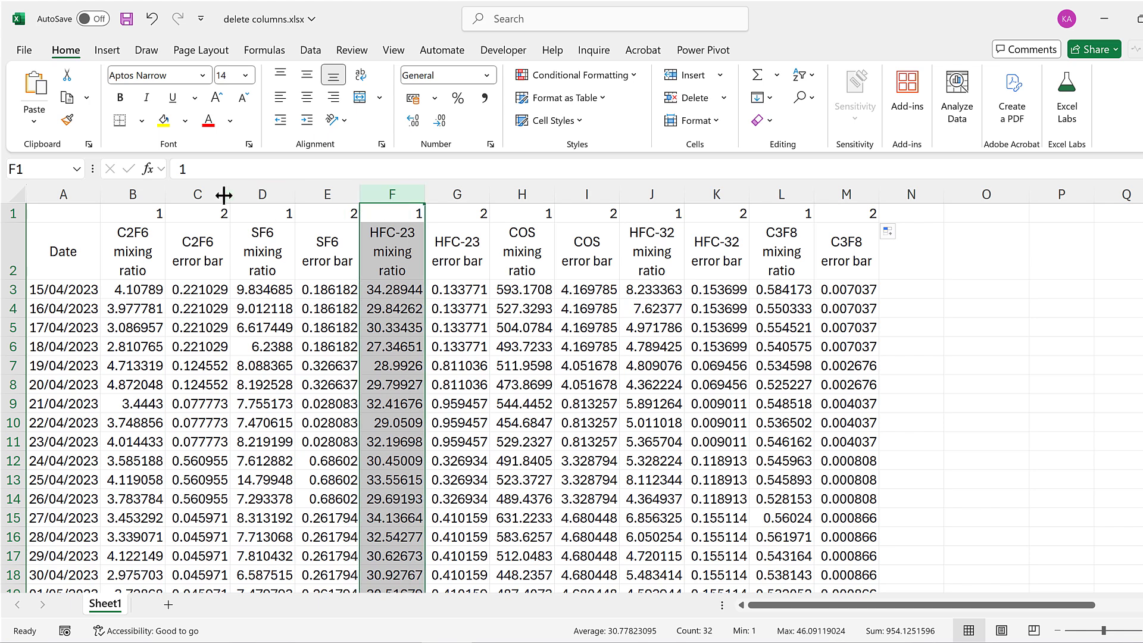
{"action": "left_click", "coordinate": [191, 192]}
{"action": "left_click", "coordinate": [321, 192]}
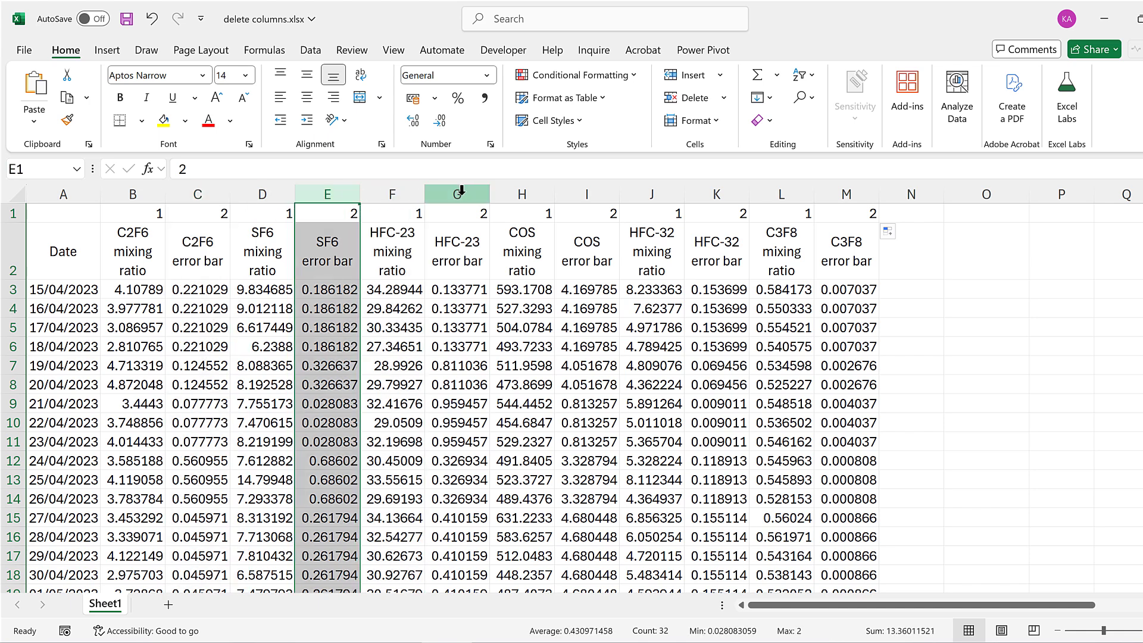
{"action": "left_click", "coordinate": [463, 194]}
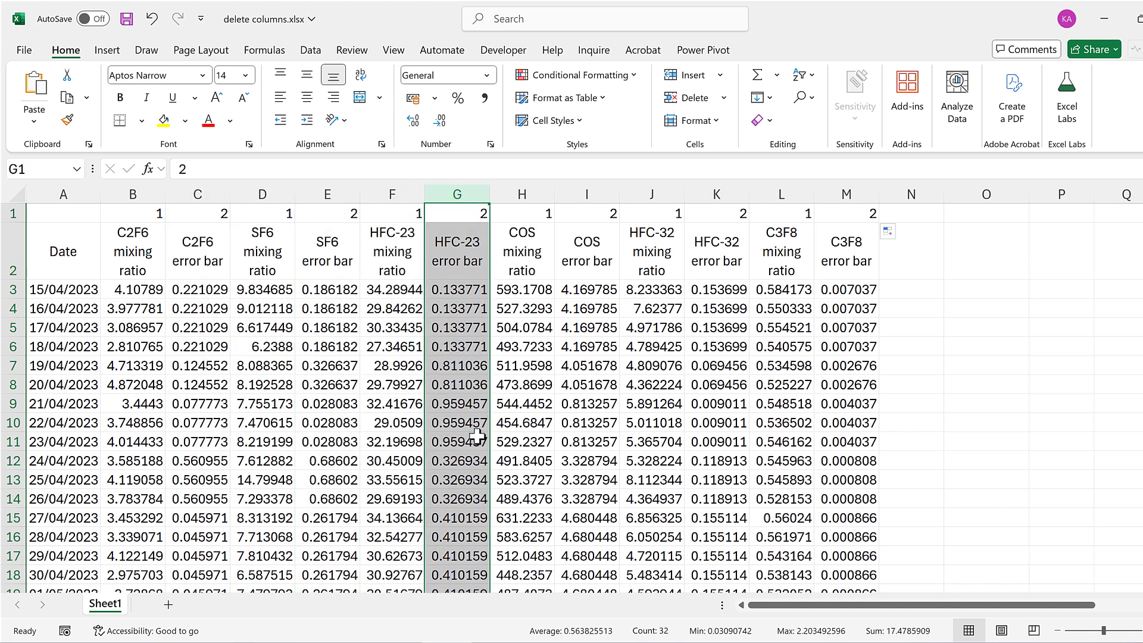
- Enter 1 in cell A1 above Date
{"action": "left_click", "coordinate": [80, 218]}
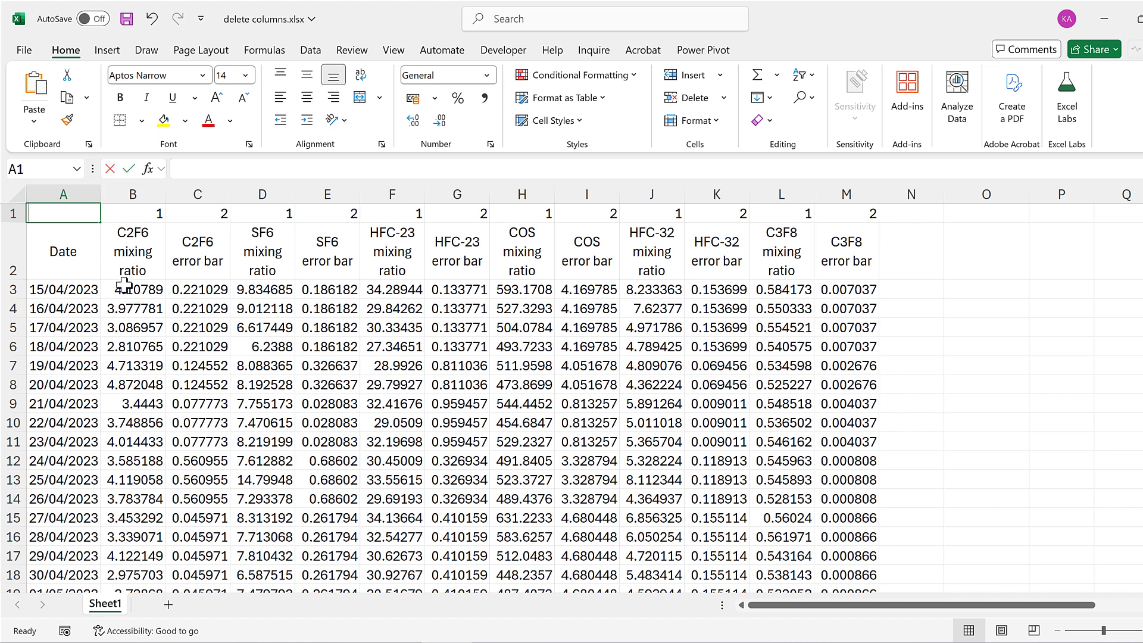
{"action": "type", "text": "1"}
{"action": "key", "text": "Return"}
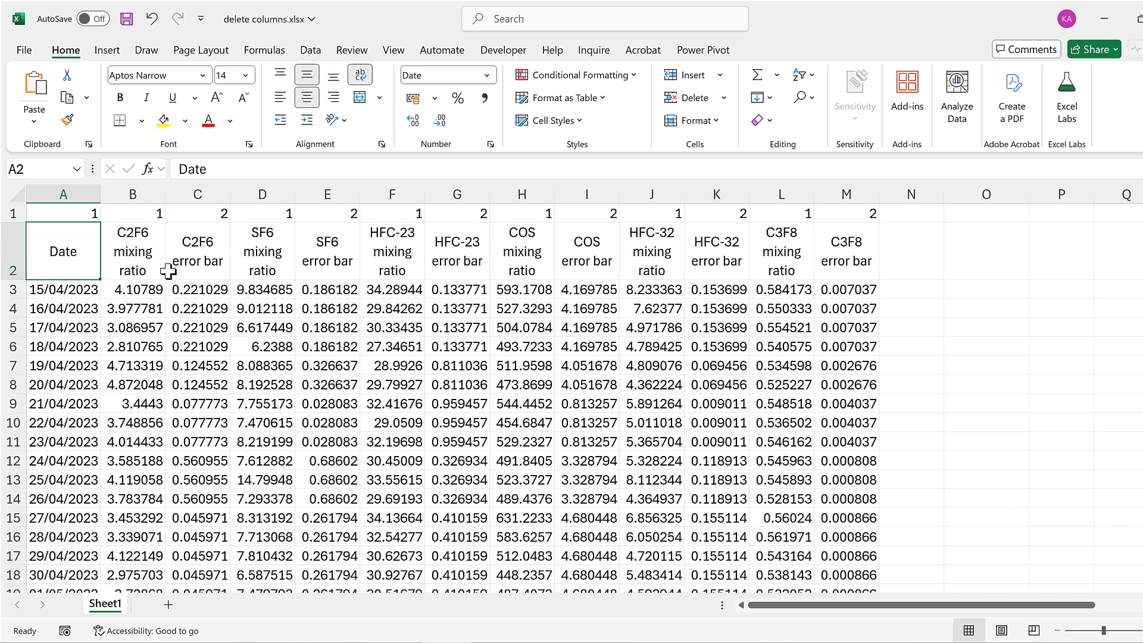
- Custom-sort the whole table left to right by row 1, smallest to largest
{"action": "key", "text": "ctrl+a"}
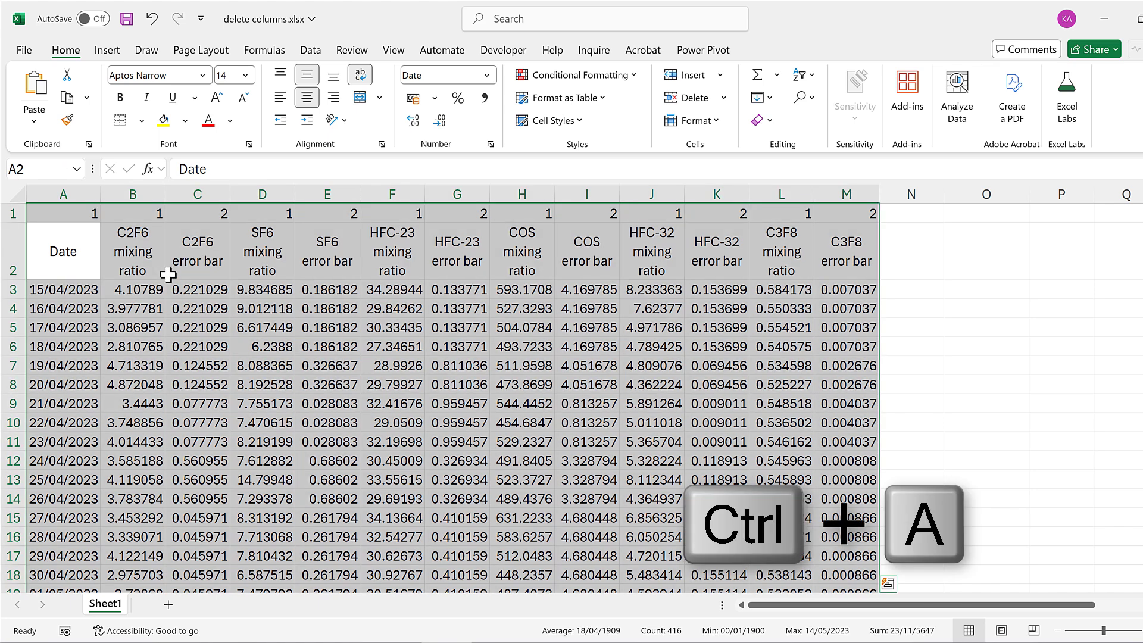
{"action": "left_click", "coordinate": [804, 76]}
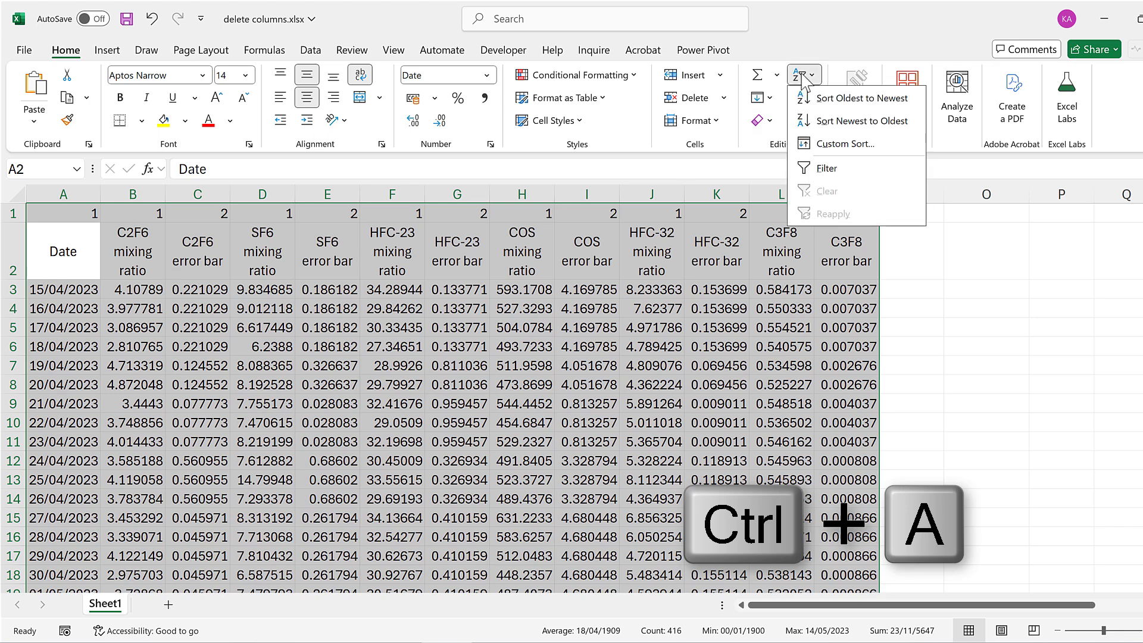
{"action": "left_click", "coordinate": [896, 143]}
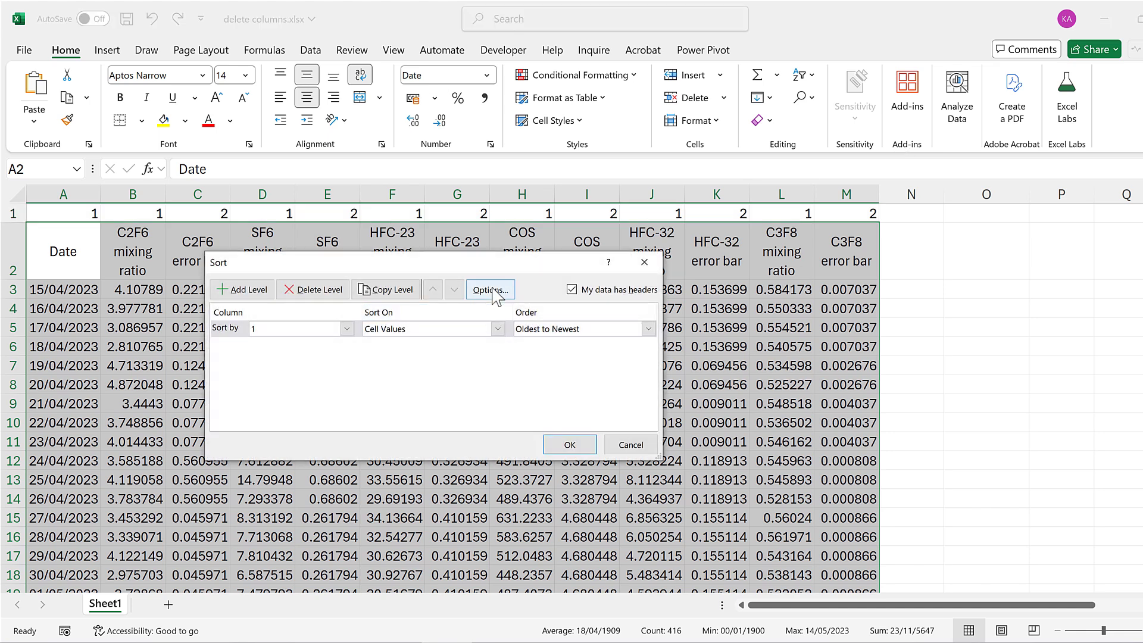
{"action": "left_click", "coordinate": [493, 290]}
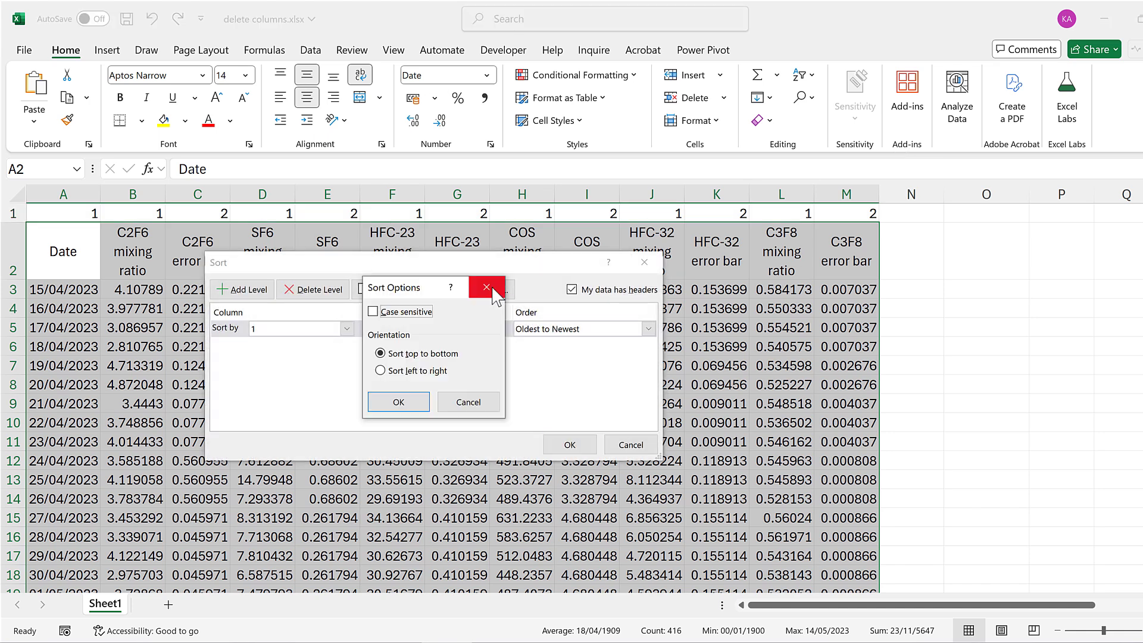
{"action": "left_click", "coordinate": [382, 371]}
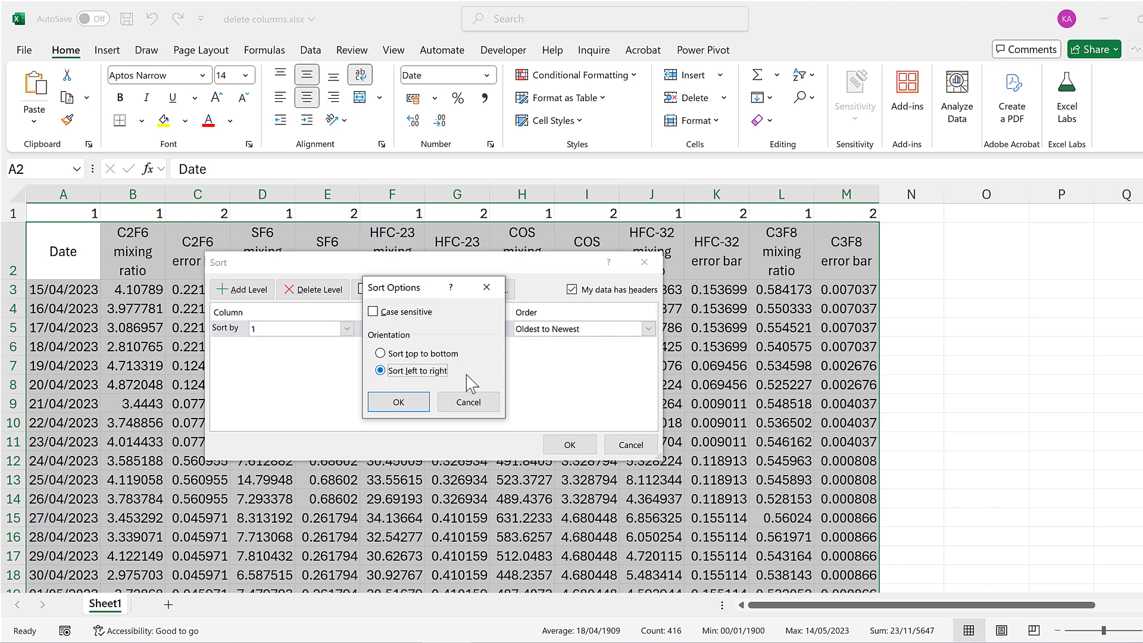
{"action": "left_click", "coordinate": [414, 405]}
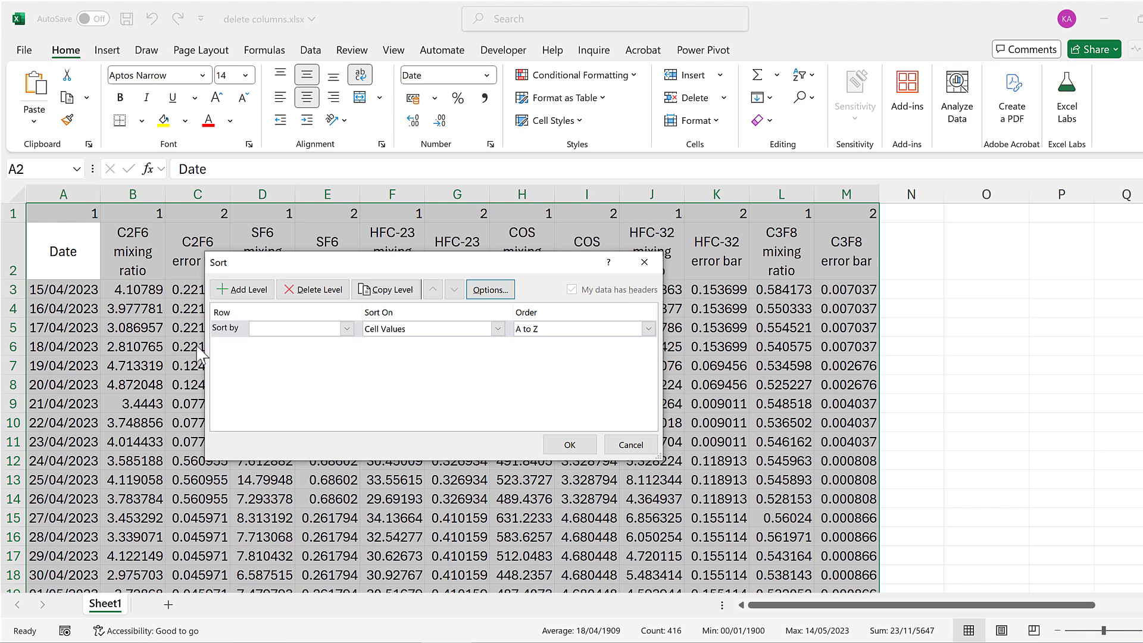
{"action": "left_click", "coordinate": [346, 329]}
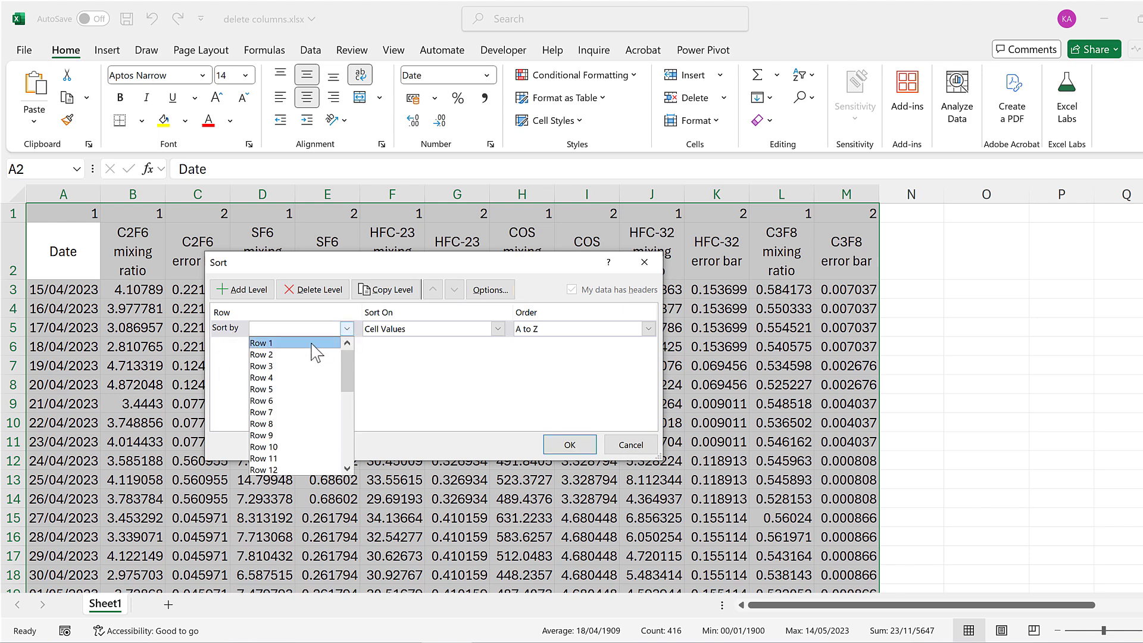
{"action": "left_click", "coordinate": [312, 344]}
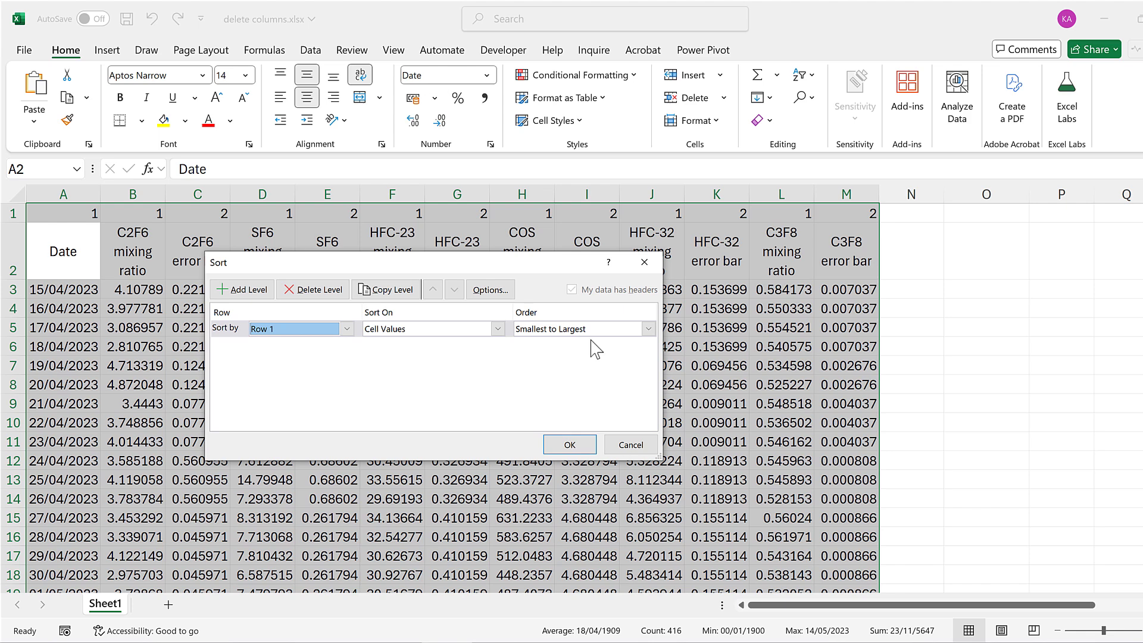
{"action": "left_click", "coordinate": [570, 447]}
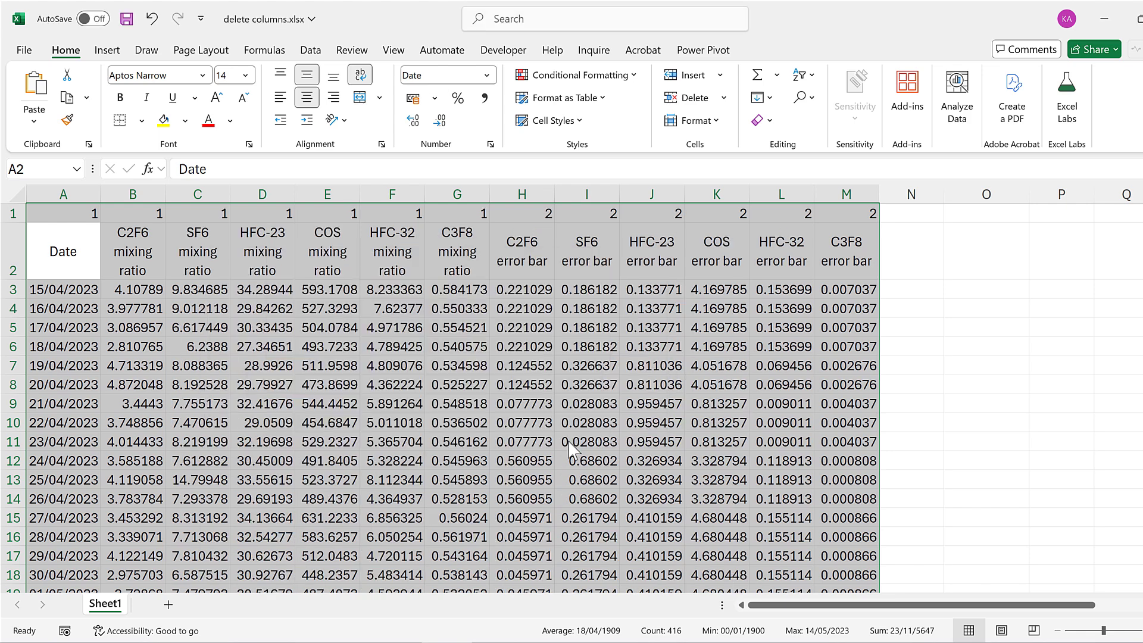
- Select the mixing-ratio columns B–G and their 1 markers in B1:G1
{"action": "left_click", "coordinate": [264, 366]}
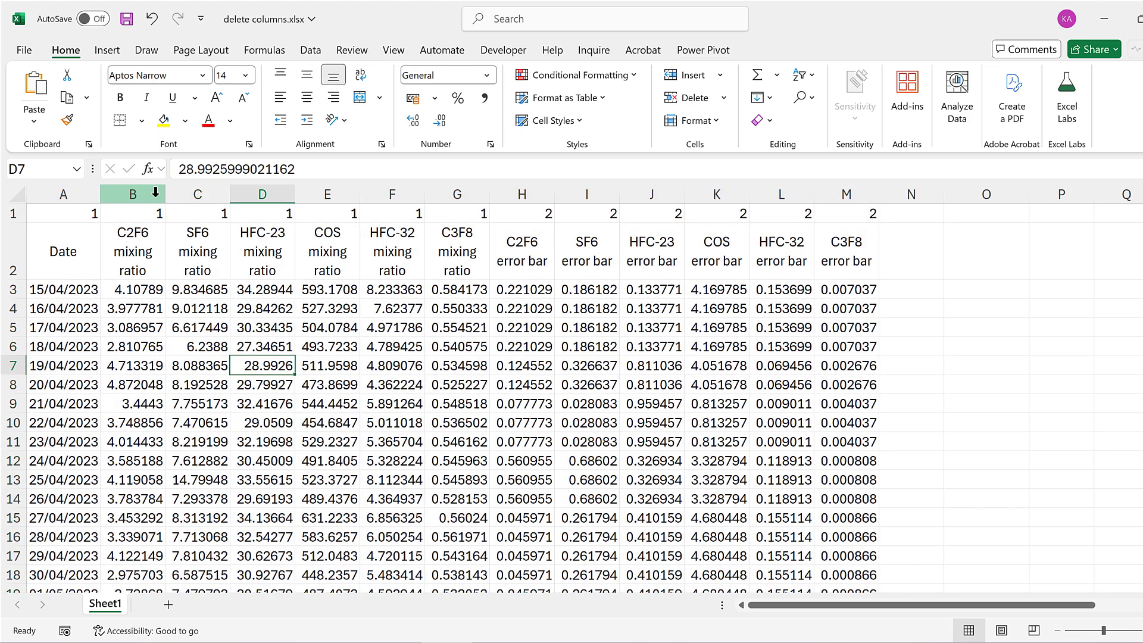
{"action": "left_click_drag", "start_coordinate": [143, 194], "coordinate": [437, 185]}
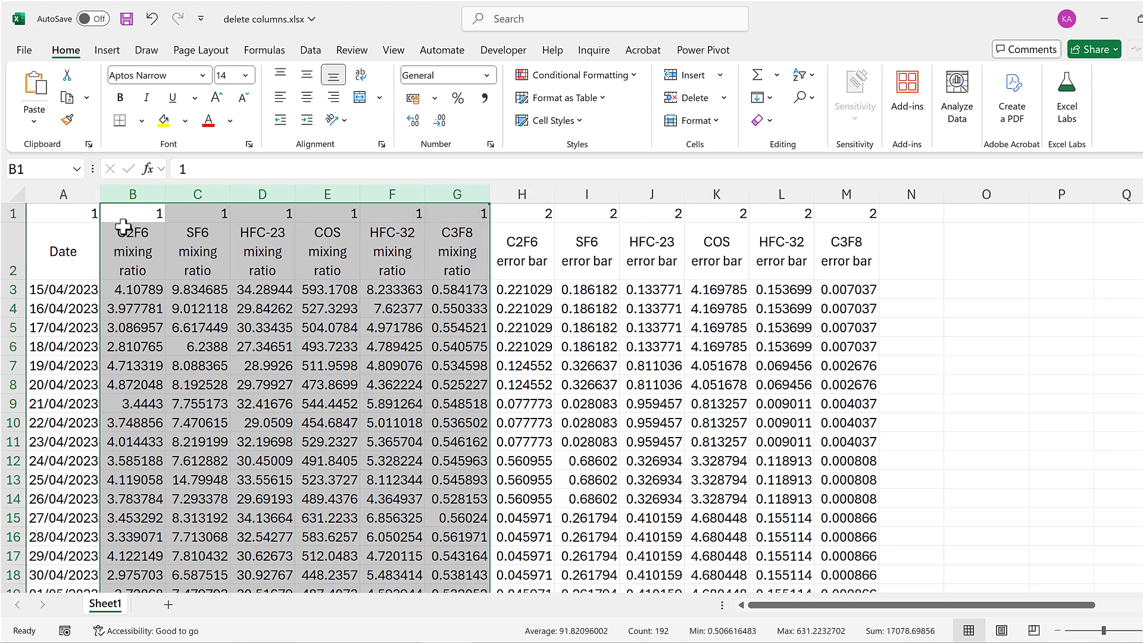
{"action": "left_click_drag", "start_coordinate": [127, 215], "coordinate": [468, 235]}
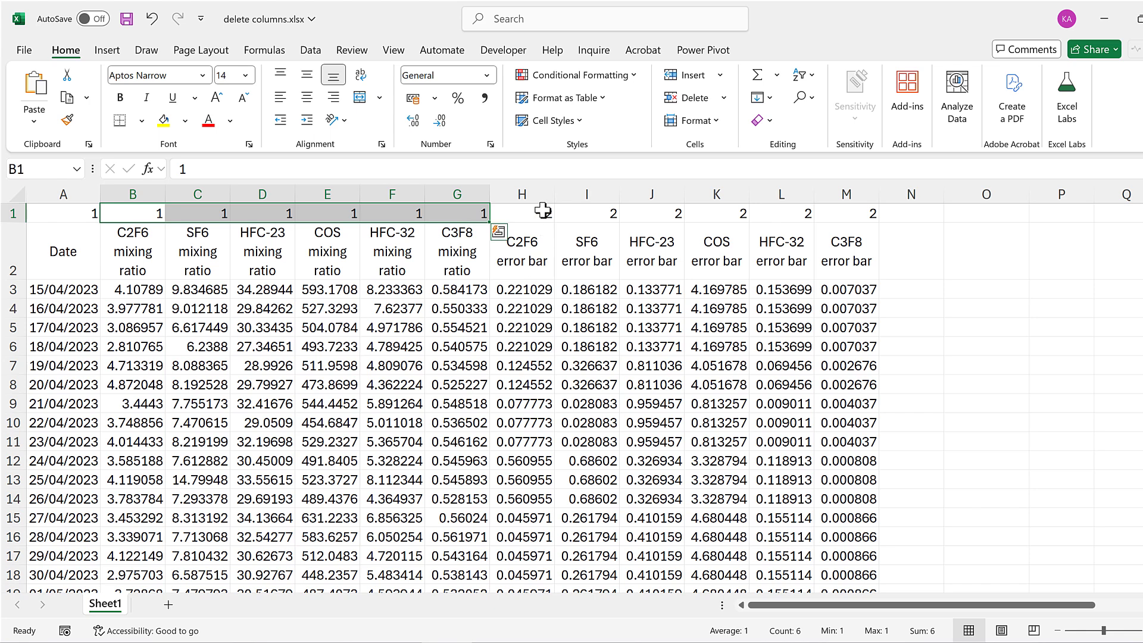
- Clear error-bar columns H–M, then undo the clearing and the sort
{"action": "left_click_drag", "start_coordinate": [546, 199], "coordinate": [832, 203]}
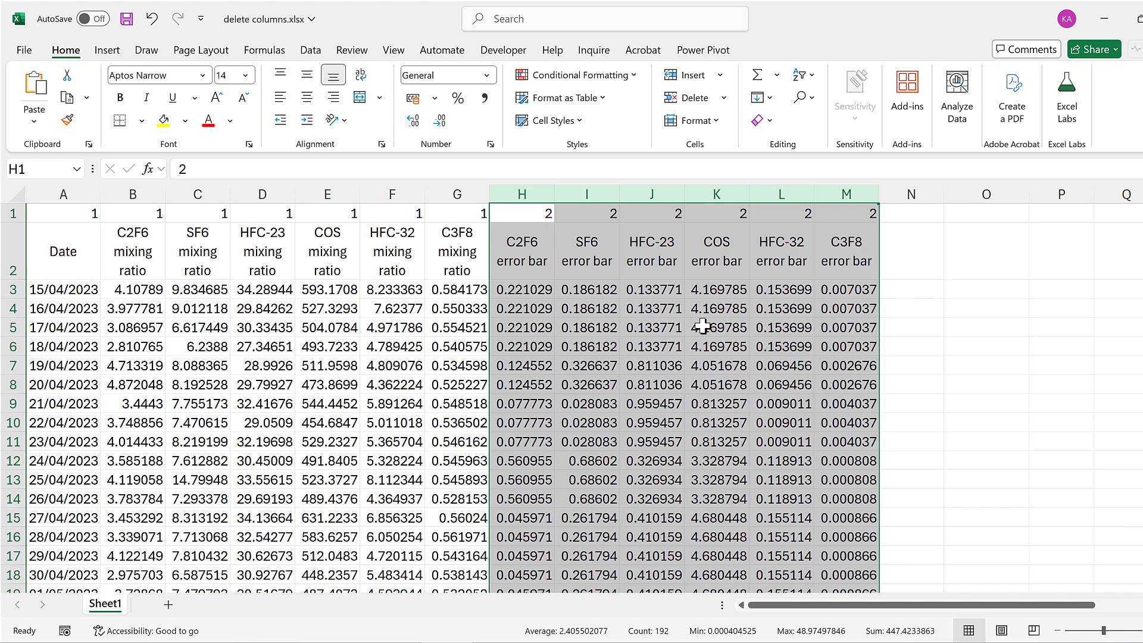
{"action": "key", "text": "Delete"}
{"action": "left_click", "coordinate": [669, 326]}
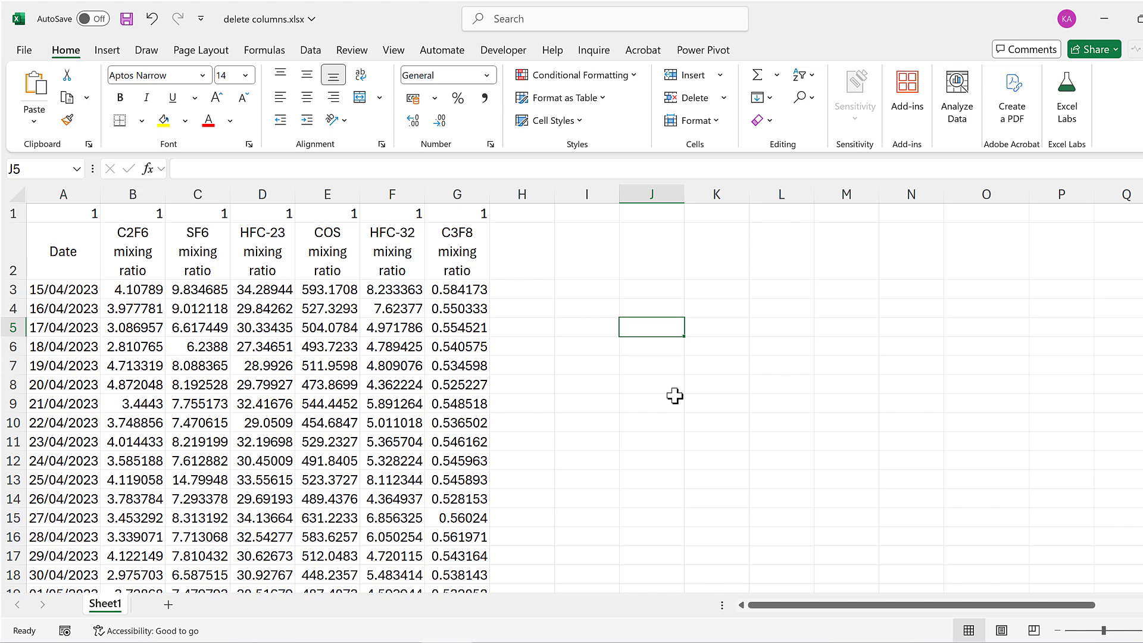
{"action": "key", "text": "ctrl+z"}
{"action": "key", "text": "ctrl+z"}
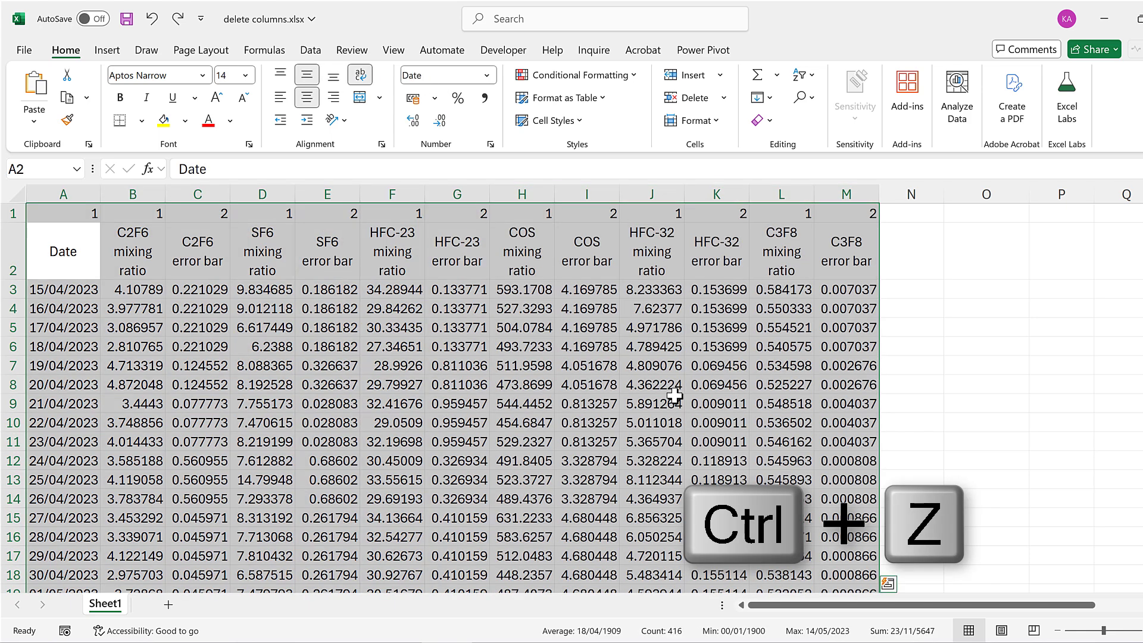
{"action": "key", "text": "ctrl+z"}
{"action": "key", "text": "ctrl+z"}
{"action": "key", "text": "ctrl+z"}
{"action": "key", "text": "ctrl+z"}
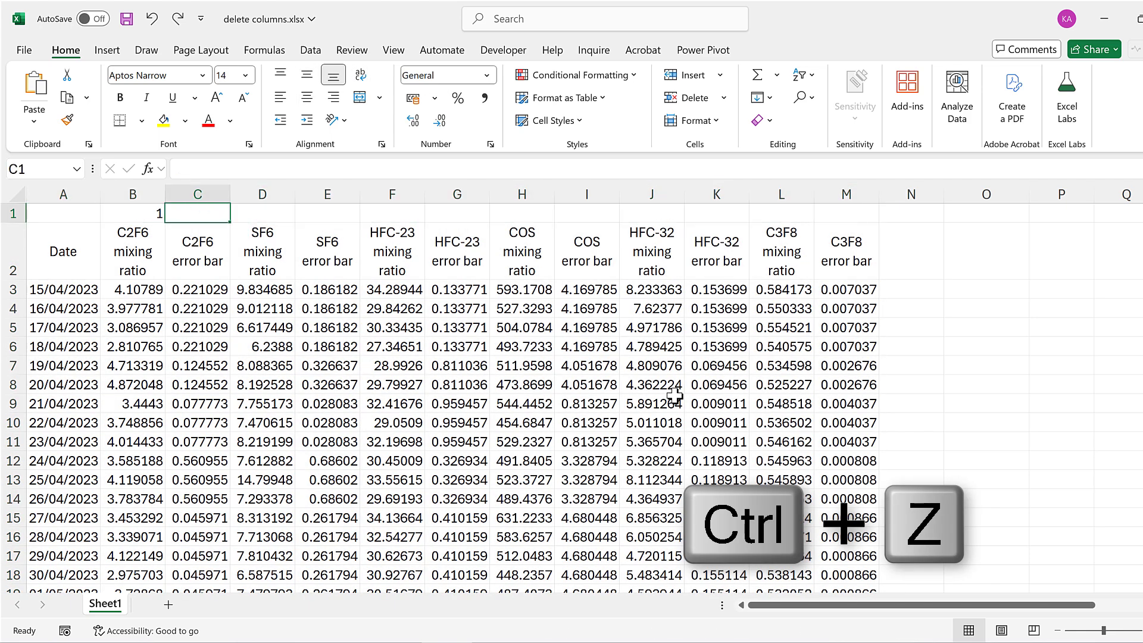
- Number the columns 1 to 13 in row 1 by filling 1, 2 from A1 to M1
{"action": "left_click", "coordinate": [63, 209]}
{"action": "type", "text": "1"}
{"action": "key", "text": "Tab"}
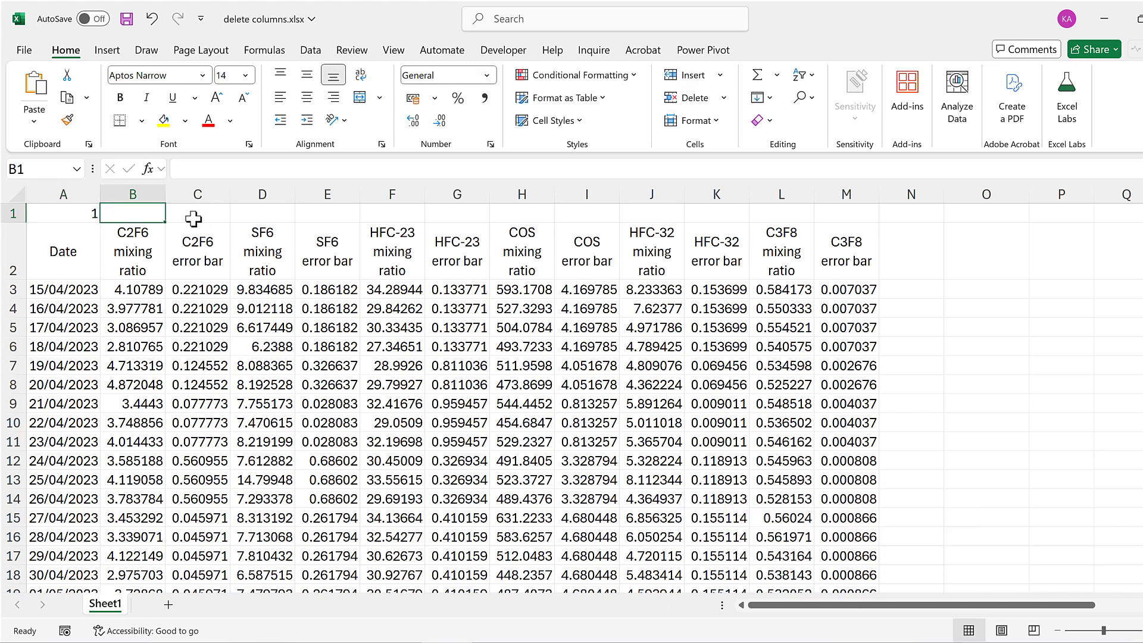
{"action": "type", "text": "2"}
{"action": "key", "text": "Tab"}
{"action": "left_click_drag", "start_coordinate": [77, 211], "coordinate": [871, 229]}
{"action": "left_click", "coordinate": [922, 313]}
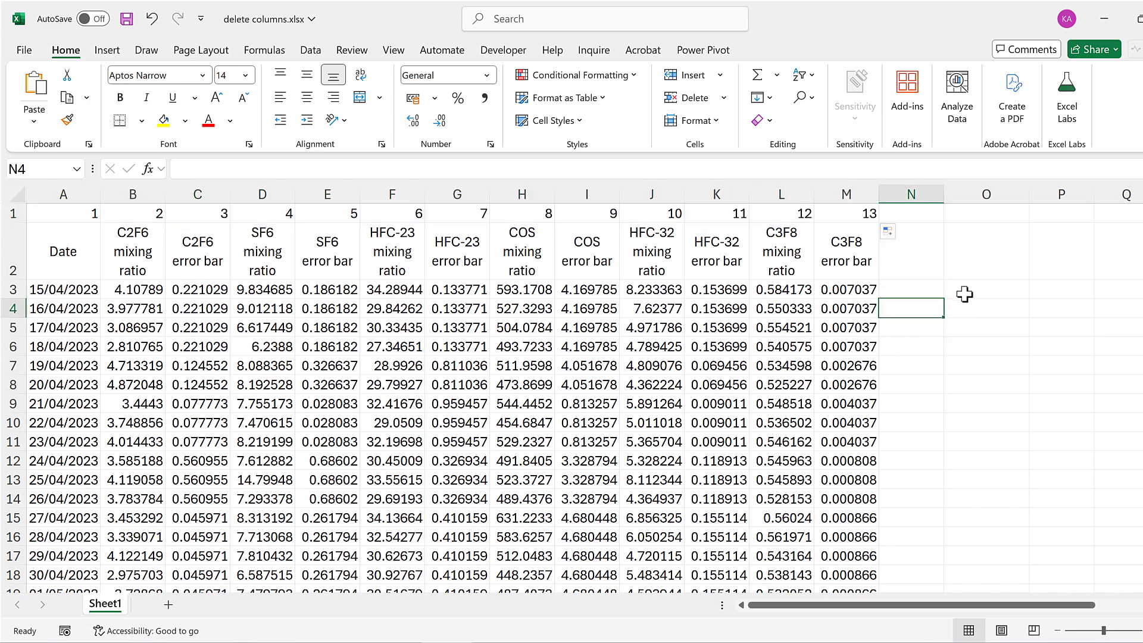
{"action": "left_click", "coordinate": [993, 250]}
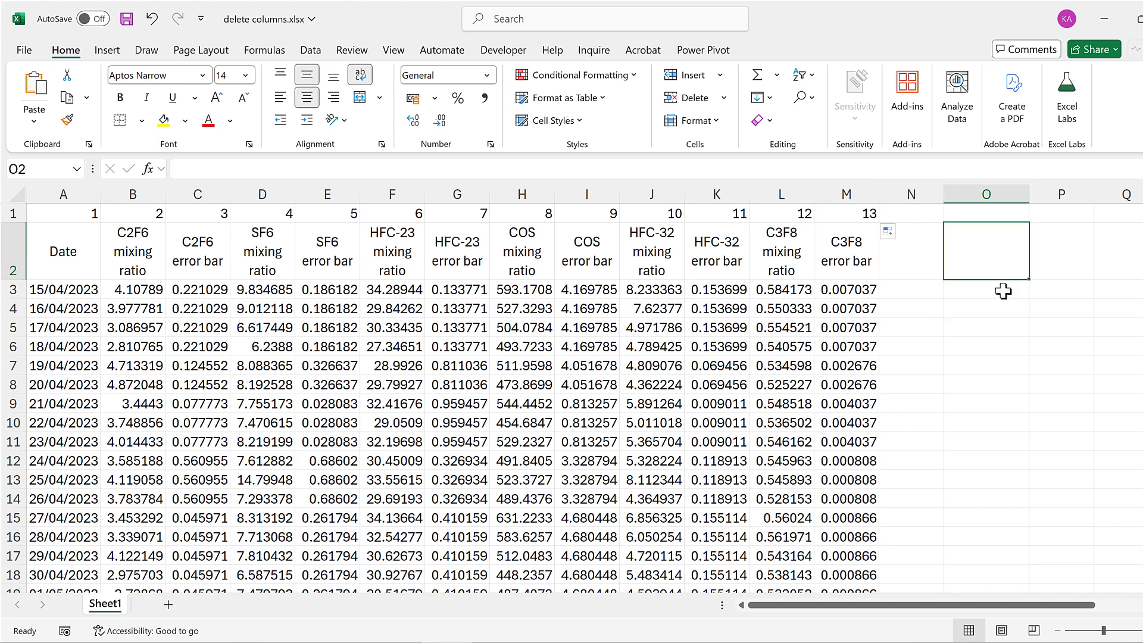
- Enter =CHOOSECOLS(A2:M32,1,2,4) in O2 to pick Date, C2F6 and SF6 mixing ratios
{"action": "type", "text": "="}
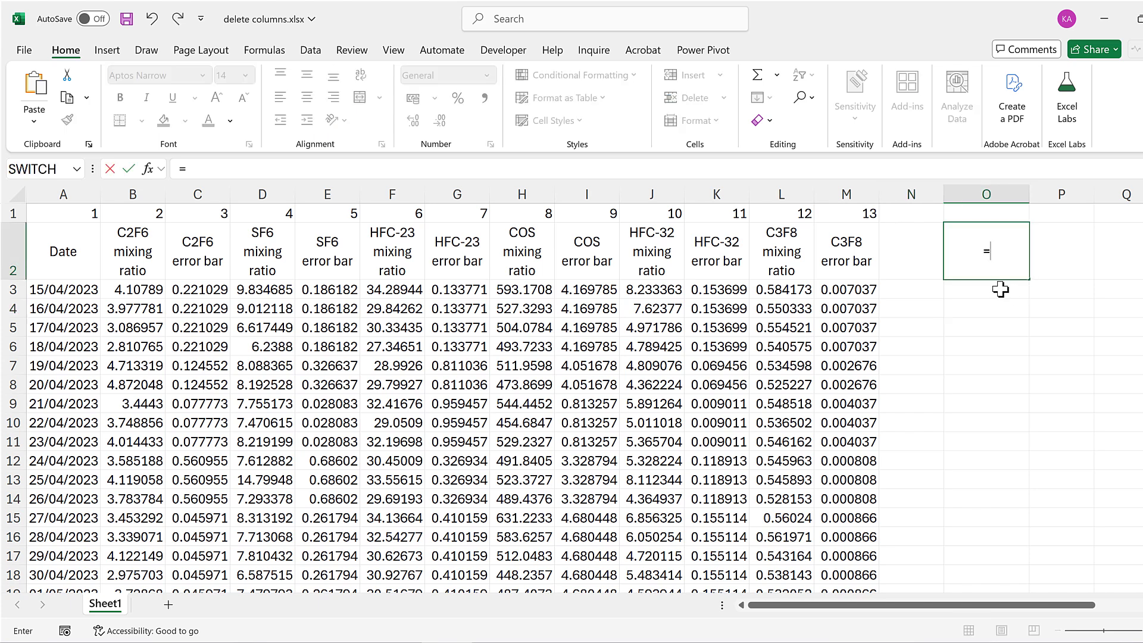
{"action": "type", "text": "choose"}
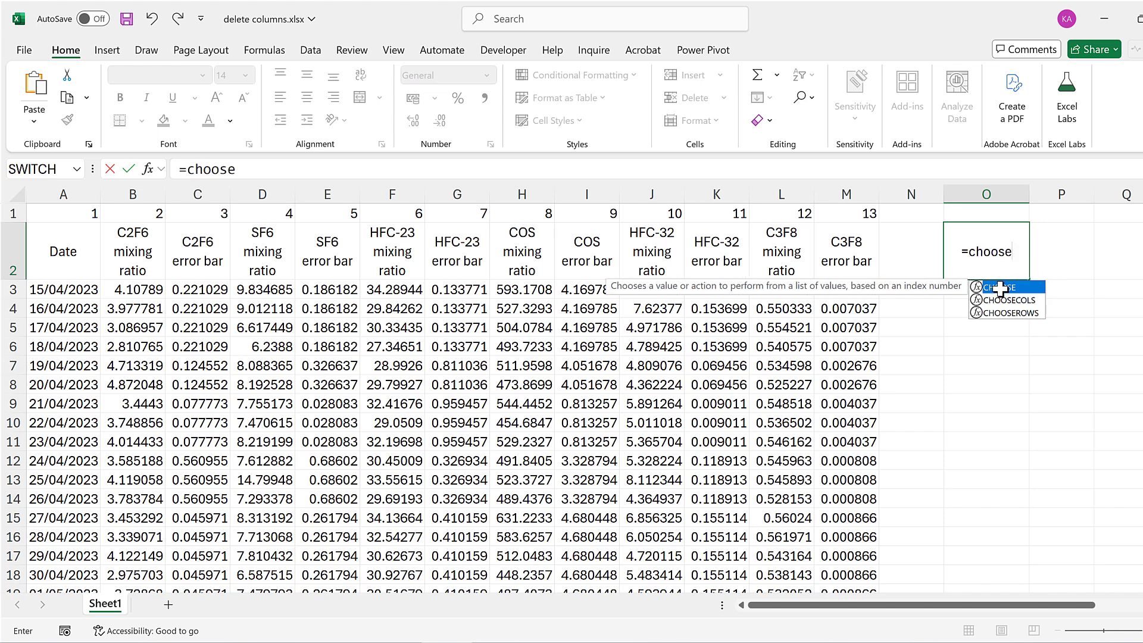
{"action": "type", "text": "cols"}
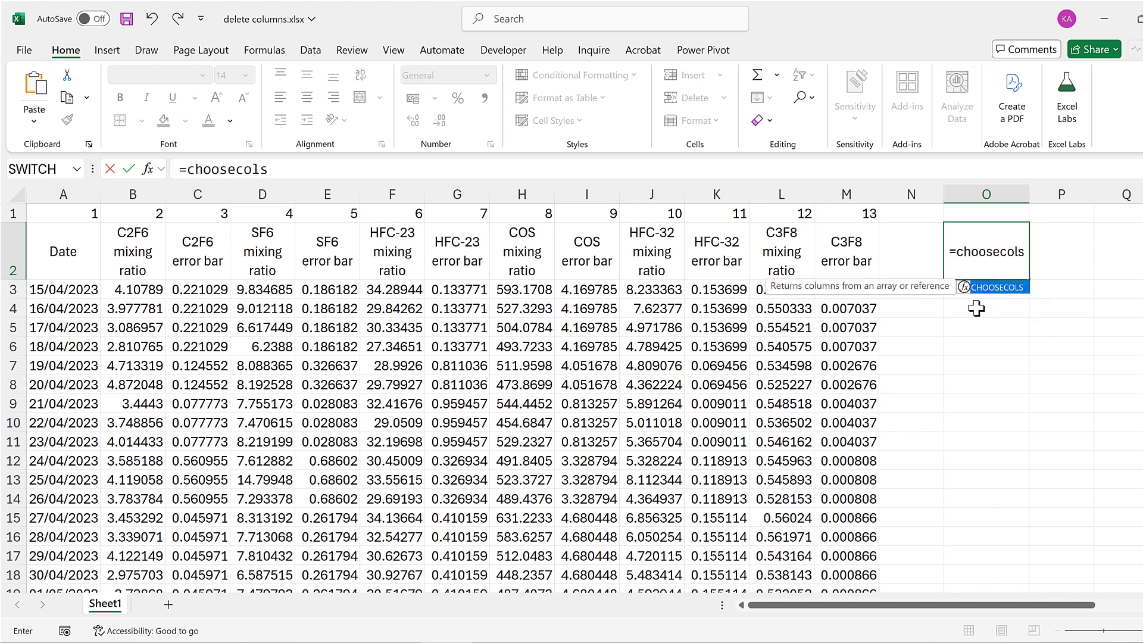
{"action": "key", "text": "Tab"}
{"action": "left_click", "coordinate": [393, 170]}
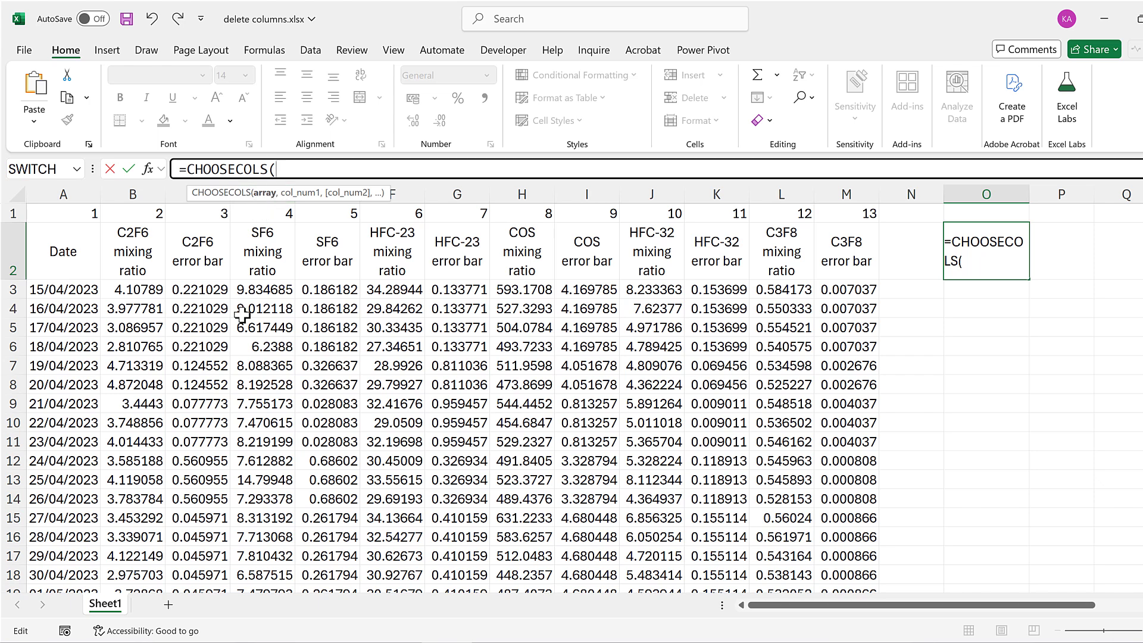
{"action": "left_click", "coordinate": [63, 245]}
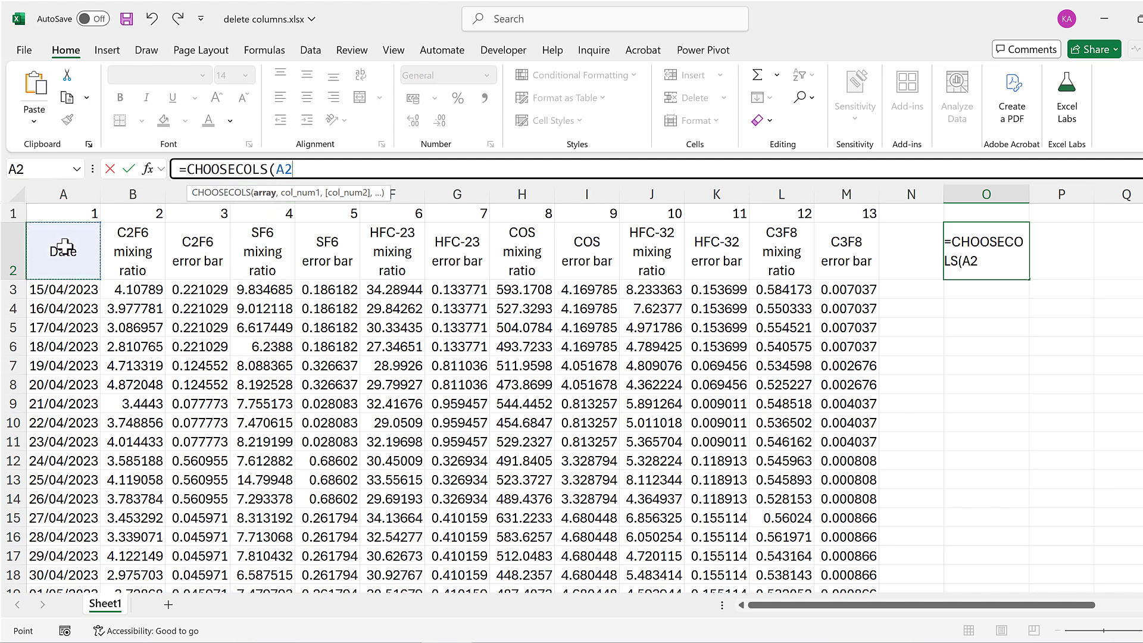
{"action": "key", "text": "ctrl+shift+Right"}
{"action": "key", "text": "ctrl+shift+Down"}
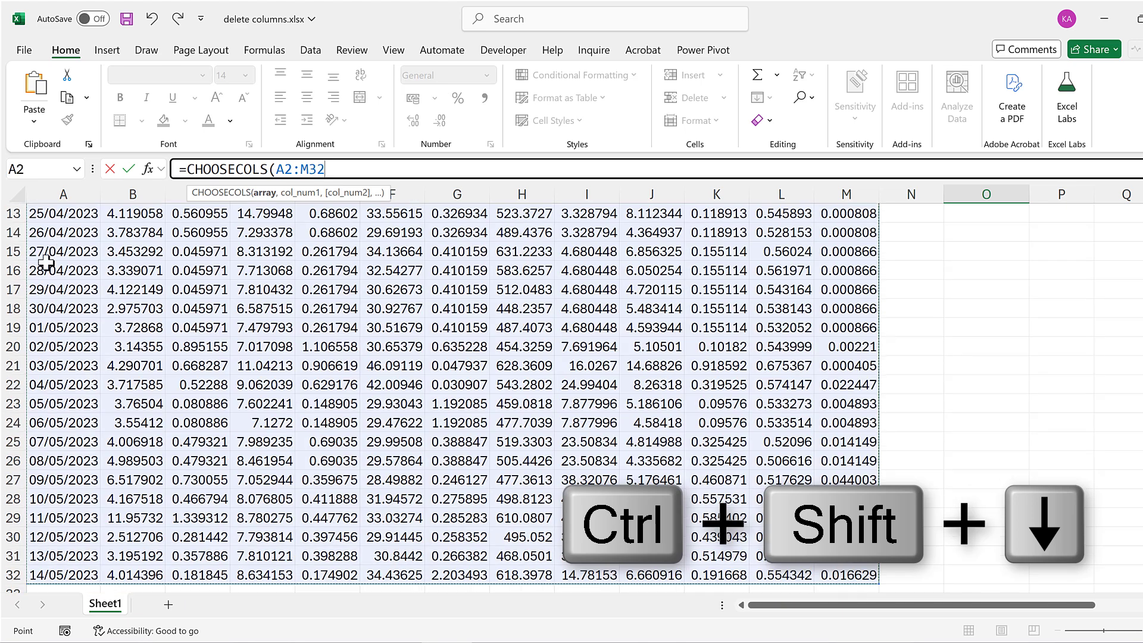
{"action": "scroll", "coordinate": [48, 250], "scroll_direction": "up", "scroll_amount": 4}
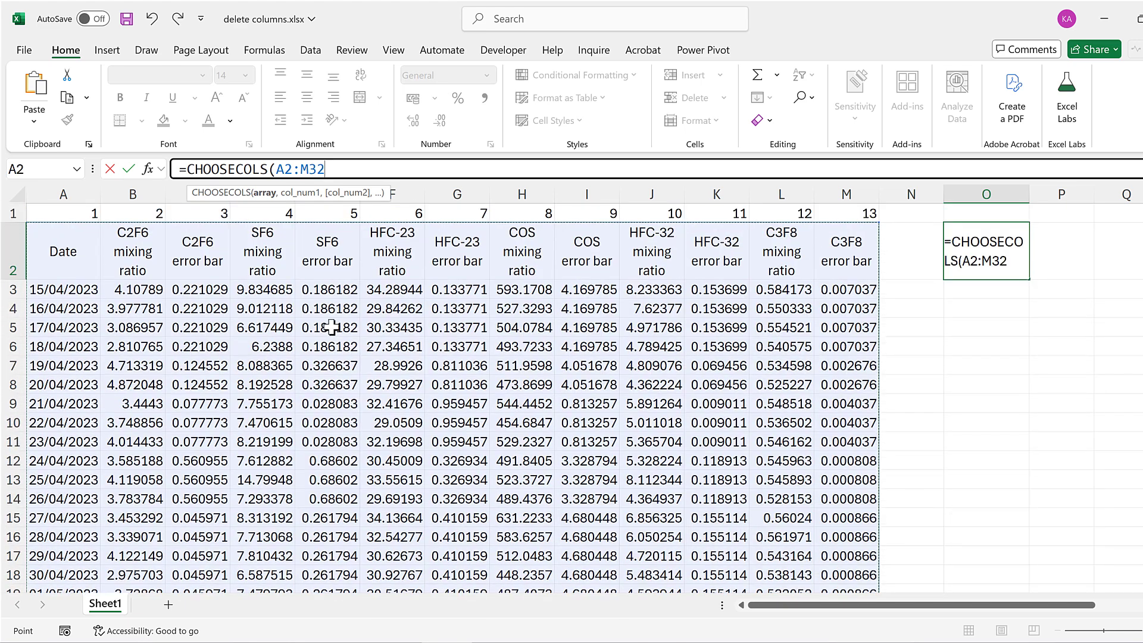
{"action": "type", "text": ","}
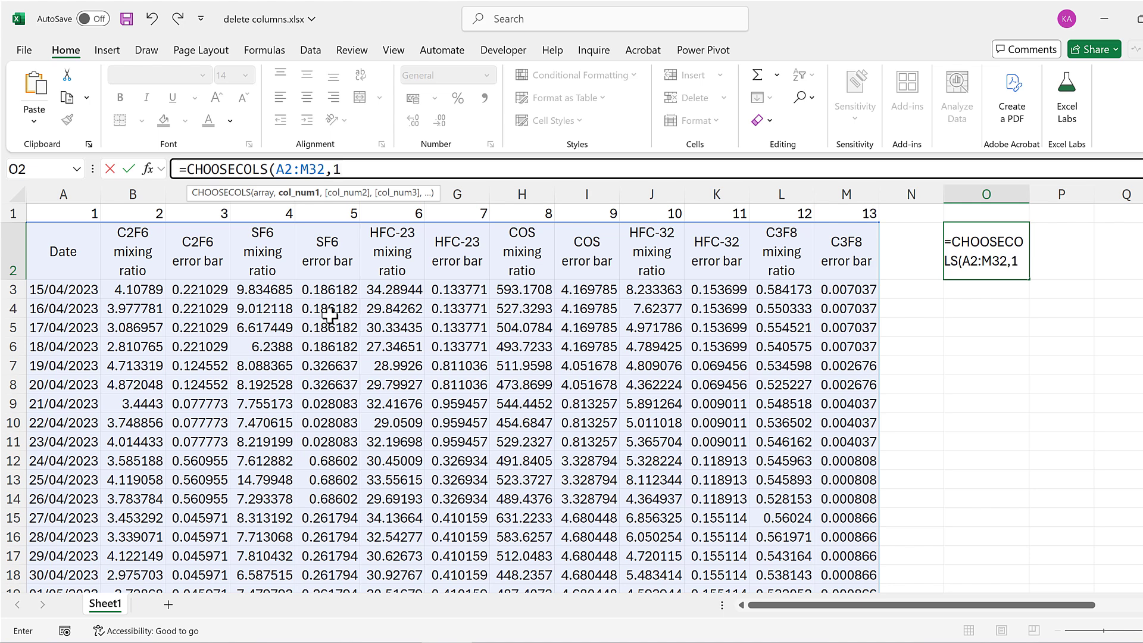
{"action": "type", "text": "1,2,"}
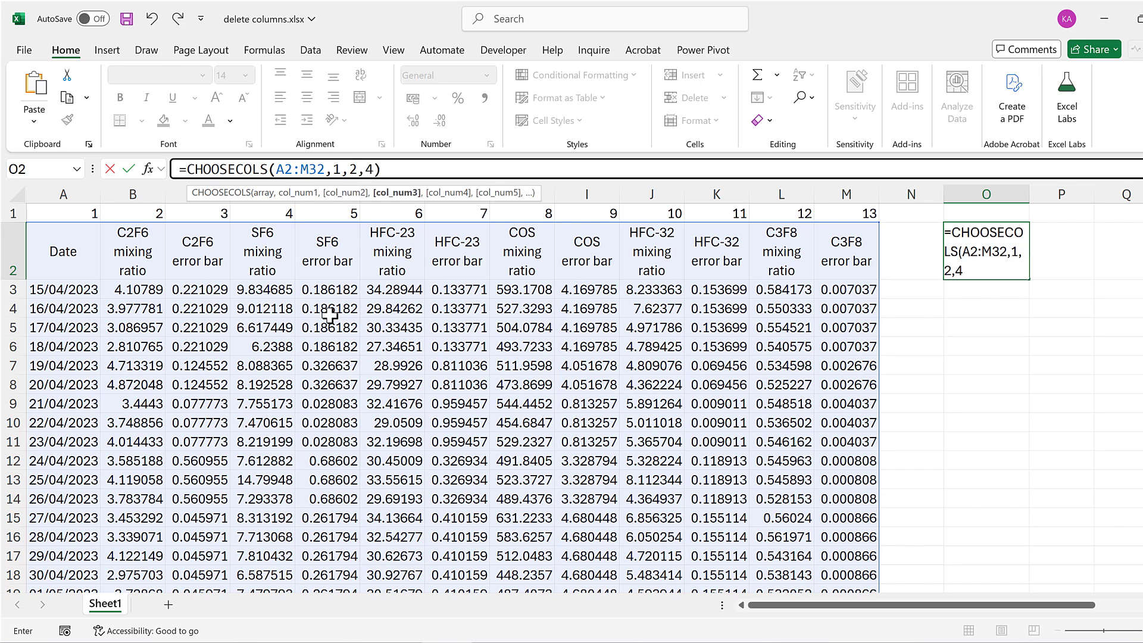
{"action": "type", "text": "4)"}
- Commit the CHOOSECOLS formula and inspect the spilled Date, C2F6 and SF6 columns
{"action": "key", "text": "Return"}
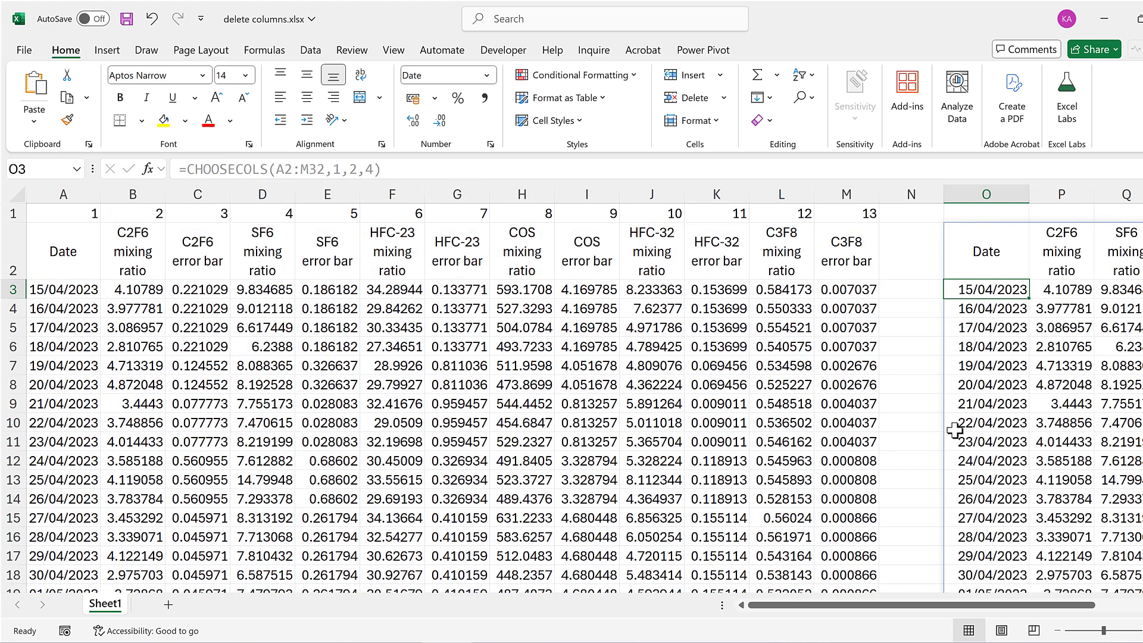
{"action": "left_click", "coordinate": [989, 254]}
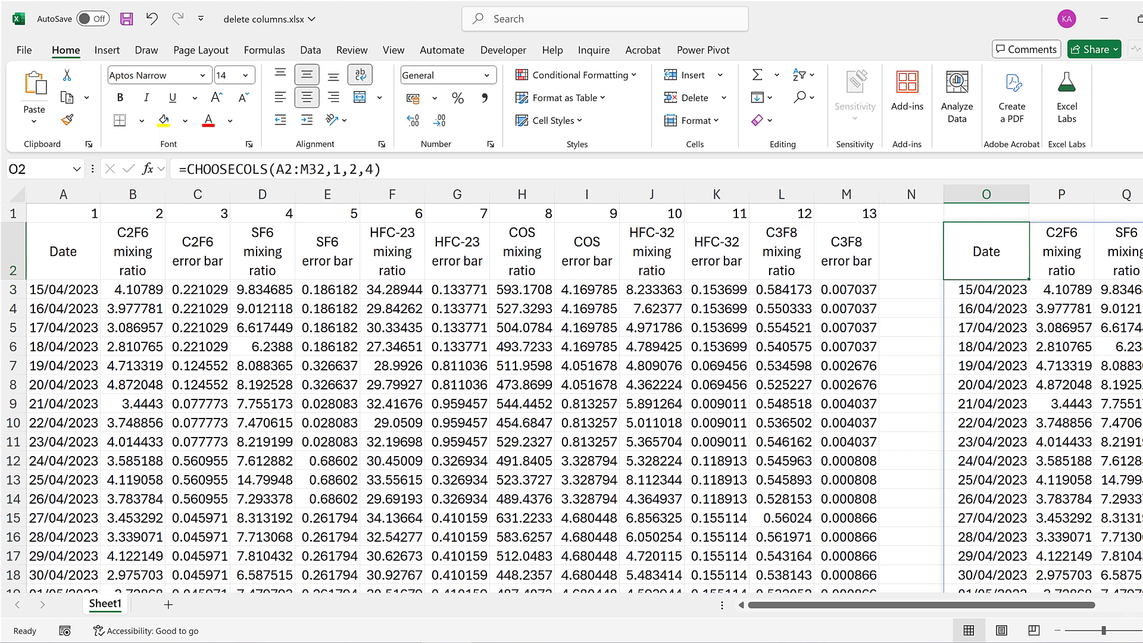
{"action": "scroll", "coordinate": [584, 396], "scroll_direction": "right", "scroll_amount": 1}
{"action": "left_click", "coordinate": [988, 255]}
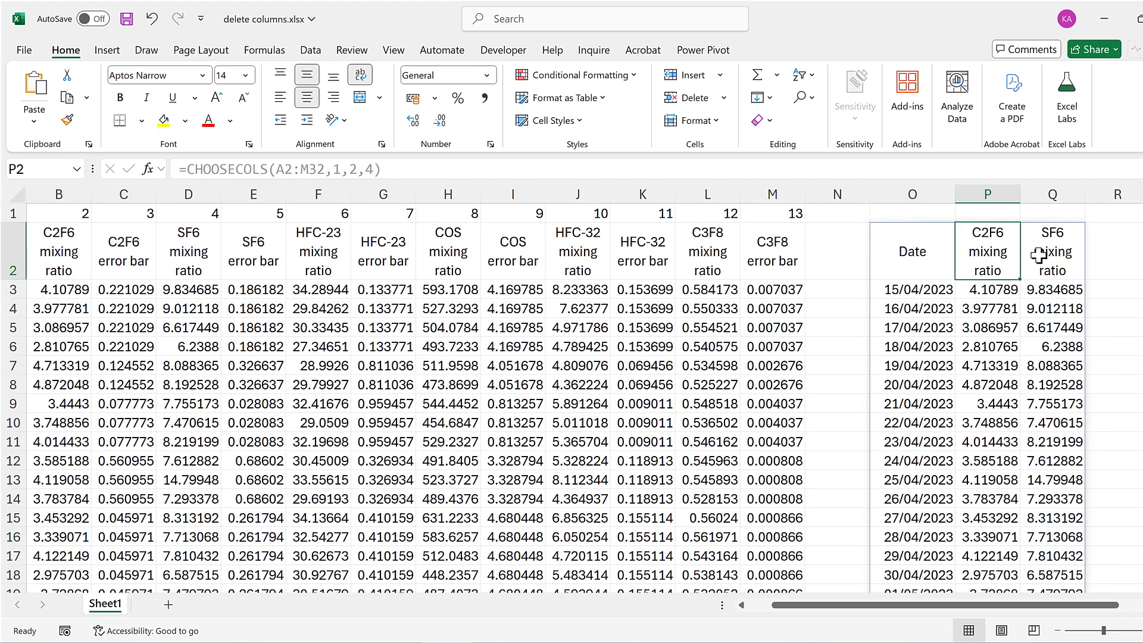
{"action": "left_click", "coordinate": [1039, 255]}
{"action": "left_click_drag", "start_coordinate": [869, 605], "coordinate": [807, 628]}
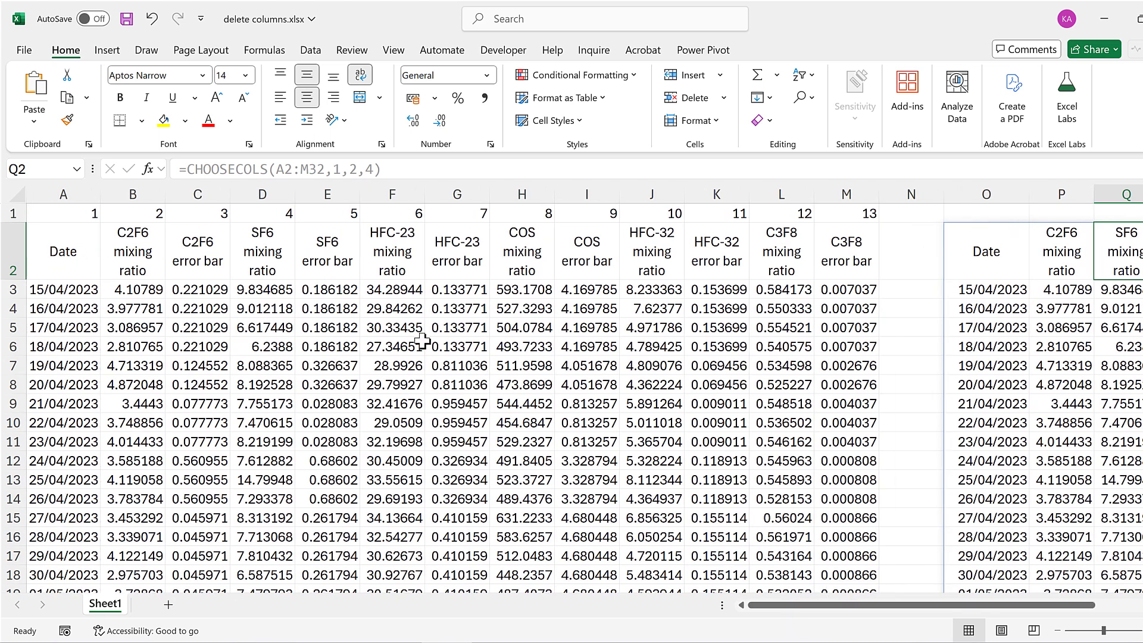
- Confirm the mixing-ratio columns are numbered 2, 4, 6, 8, 10 in row 1
{"action": "left_click", "coordinate": [143, 210]}
{"action": "left_click", "coordinate": [257, 212]}
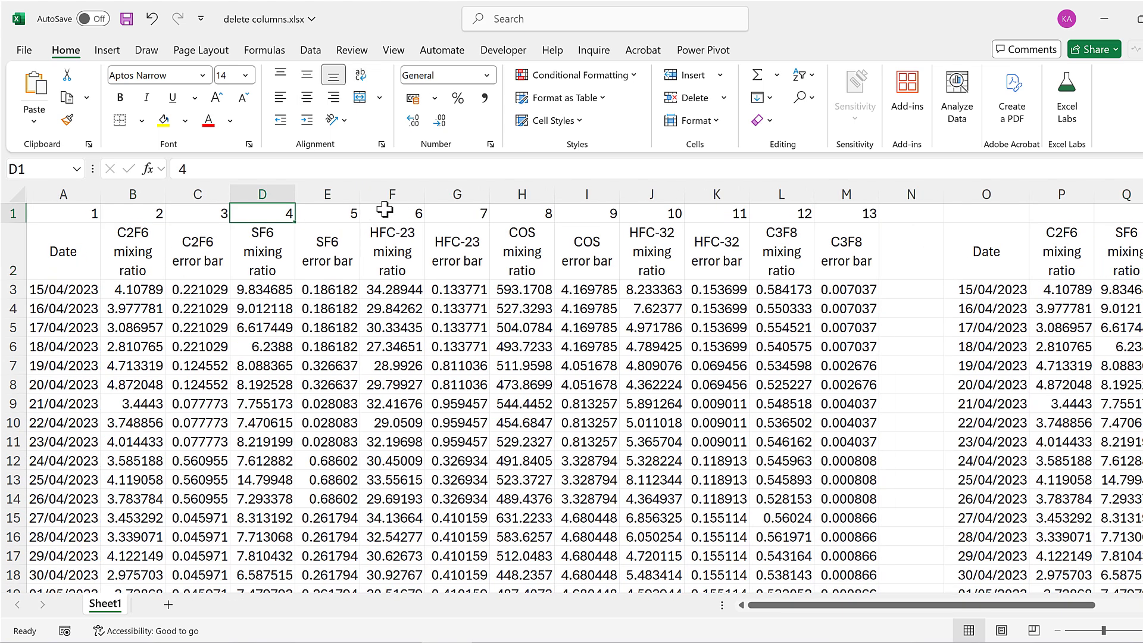
{"action": "left_click", "coordinate": [388, 210]}
{"action": "left_click", "coordinate": [528, 213]}
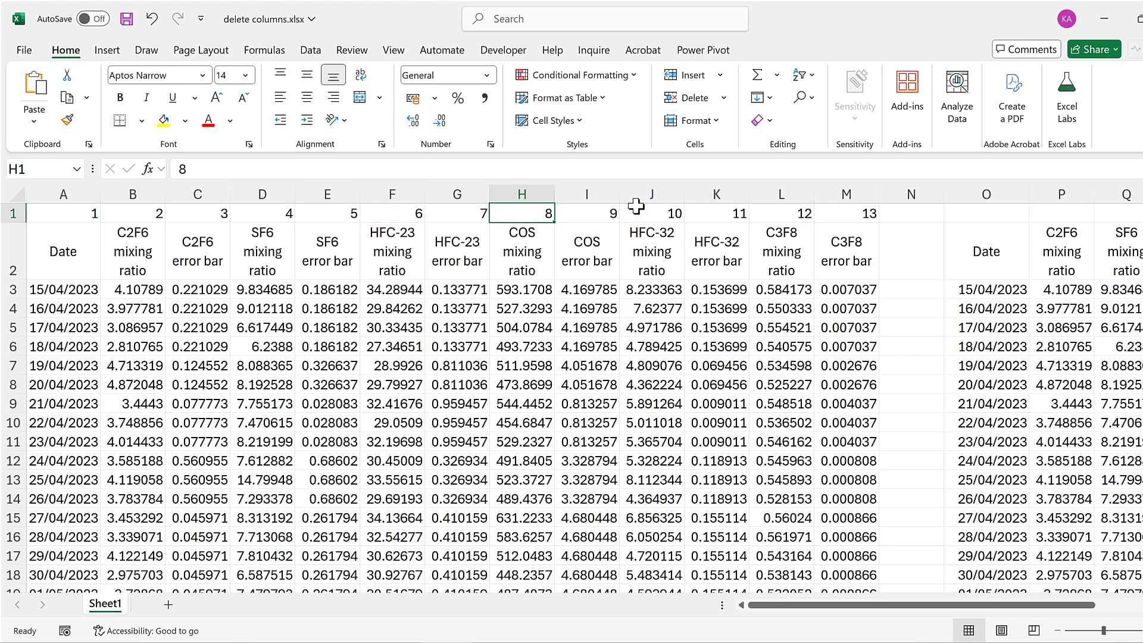
{"action": "left_click", "coordinate": [636, 208]}
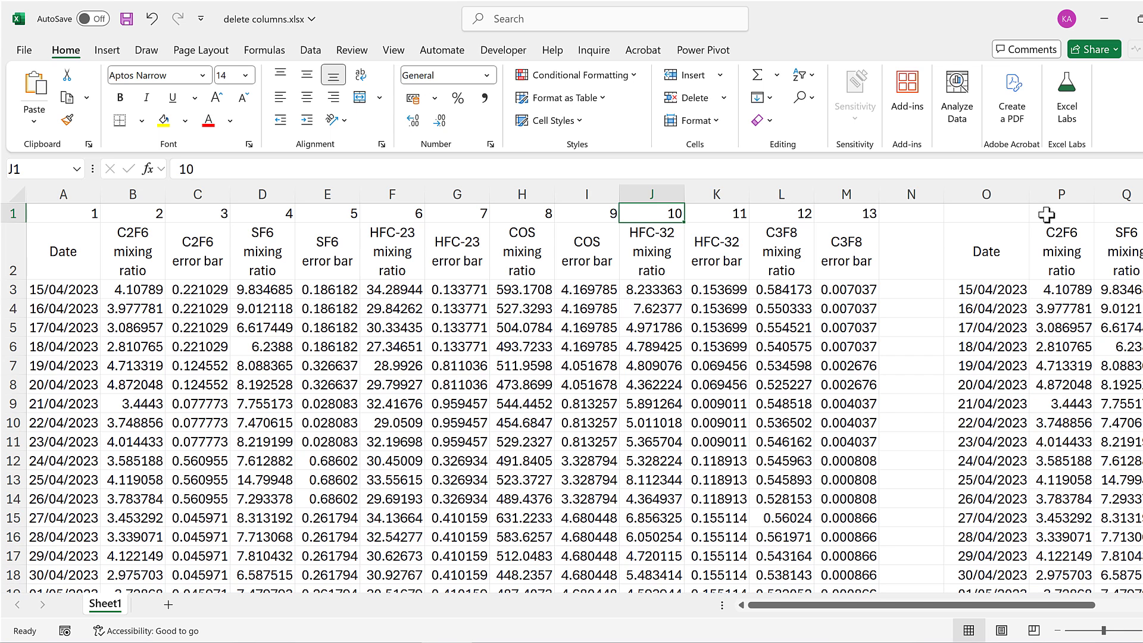
{"action": "left_click", "coordinate": [1006, 215]}
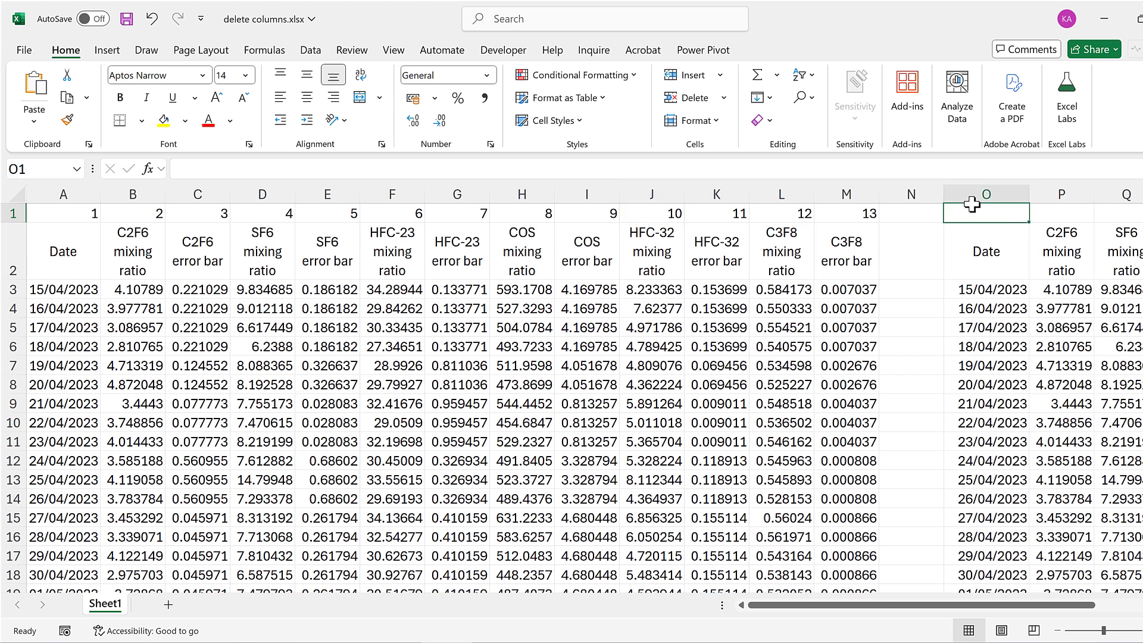
{"action": "left_click", "coordinate": [603, 169]}
- Enter =SEQUENCE(1,6,2,2) in O1 to spill column numbers 2, 4, 6, 8, 10, 12
{"action": "type", "text": "=seq"}
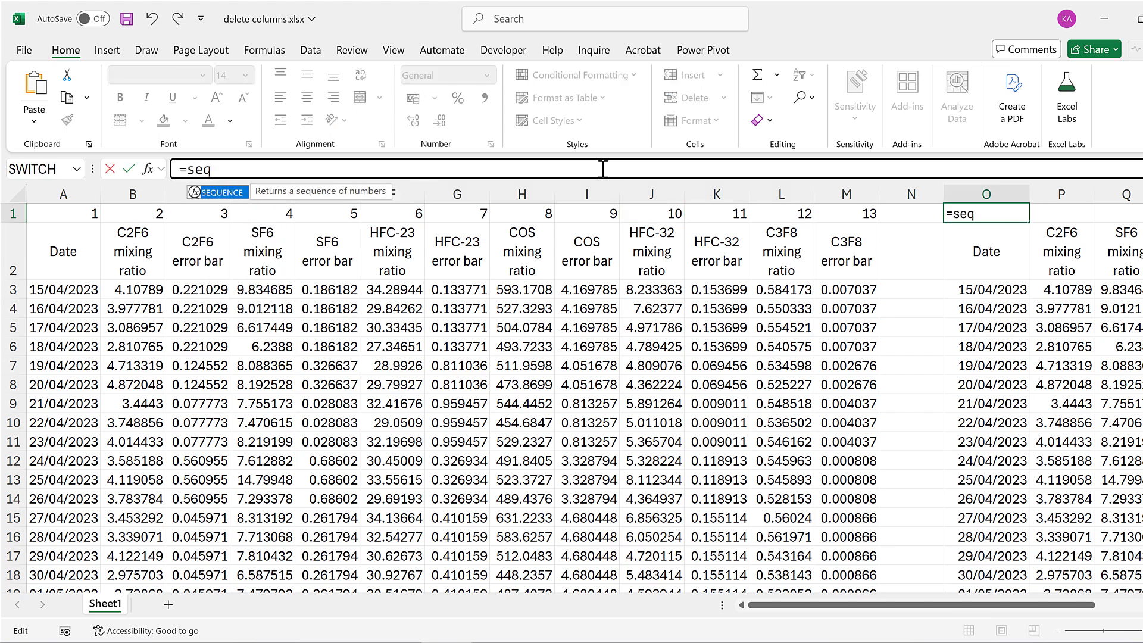
{"action": "type", "text": "u"}
{"action": "key", "text": "Tab"}
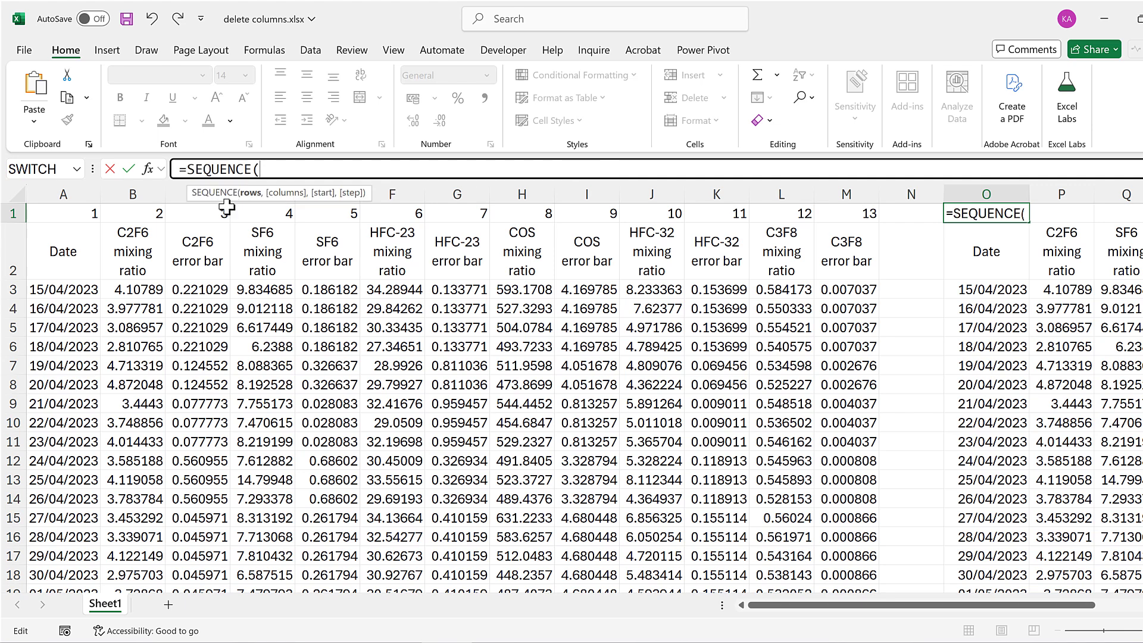
{"action": "type", "text": "1"}
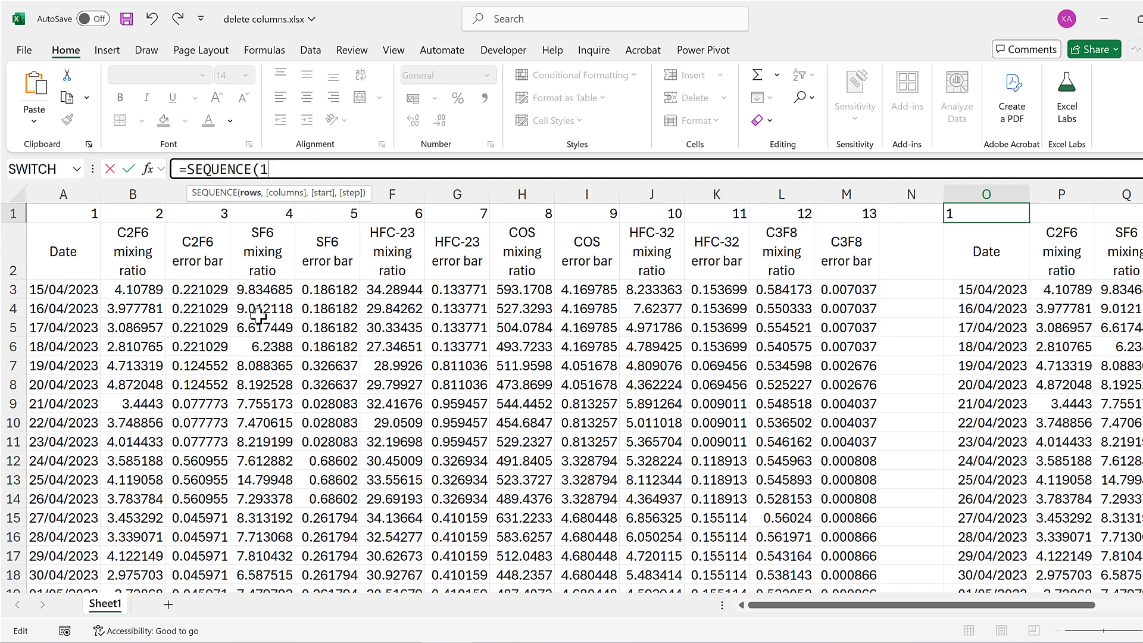
{"action": "type", "text": ","}
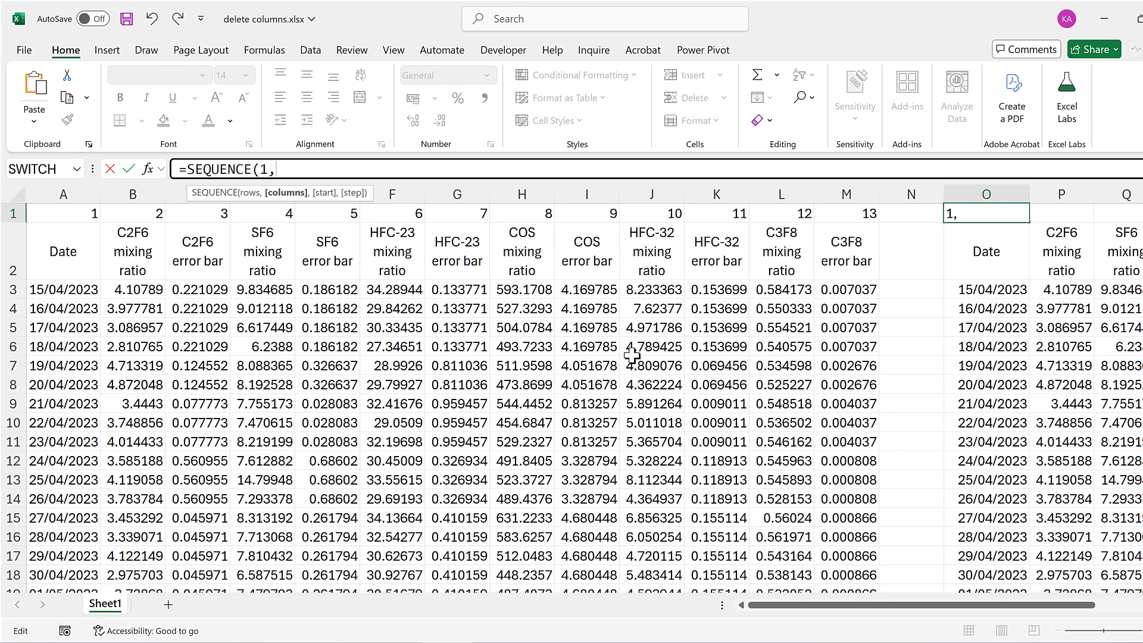
{"action": "type", "text": "6,"}
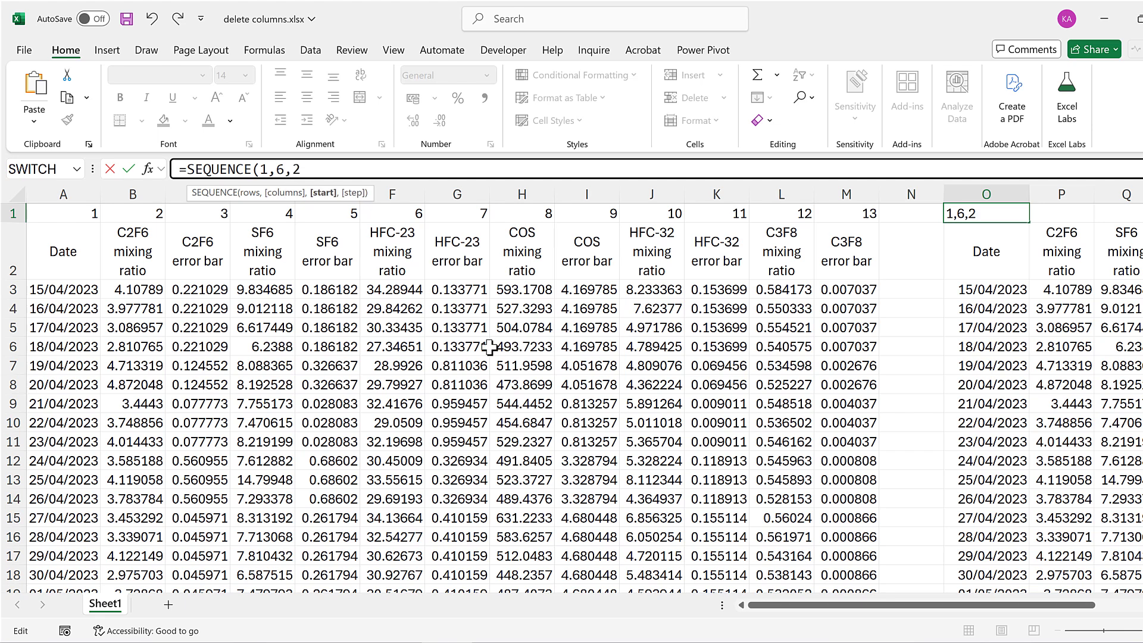
{"action": "type", "text": "2,2"}
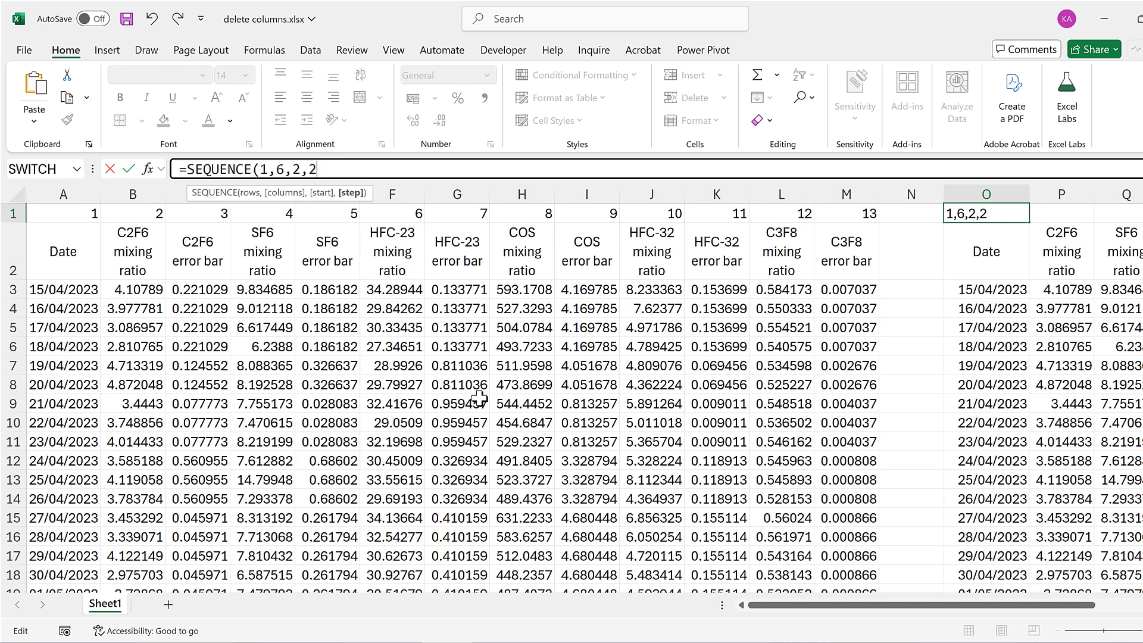
{"action": "type", "text": ")"}
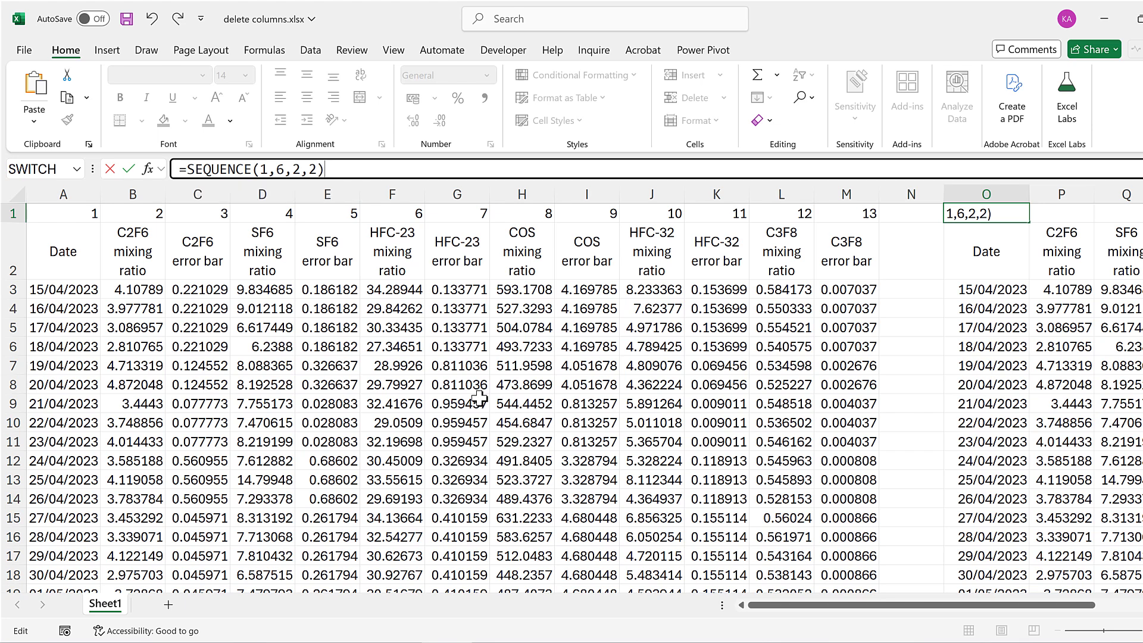
{"action": "key", "text": "Return"}
- Copy the SEQUENCE(1,6,2,2) expression from O1's formula
{"action": "left_click", "coordinate": [1005, 211]}
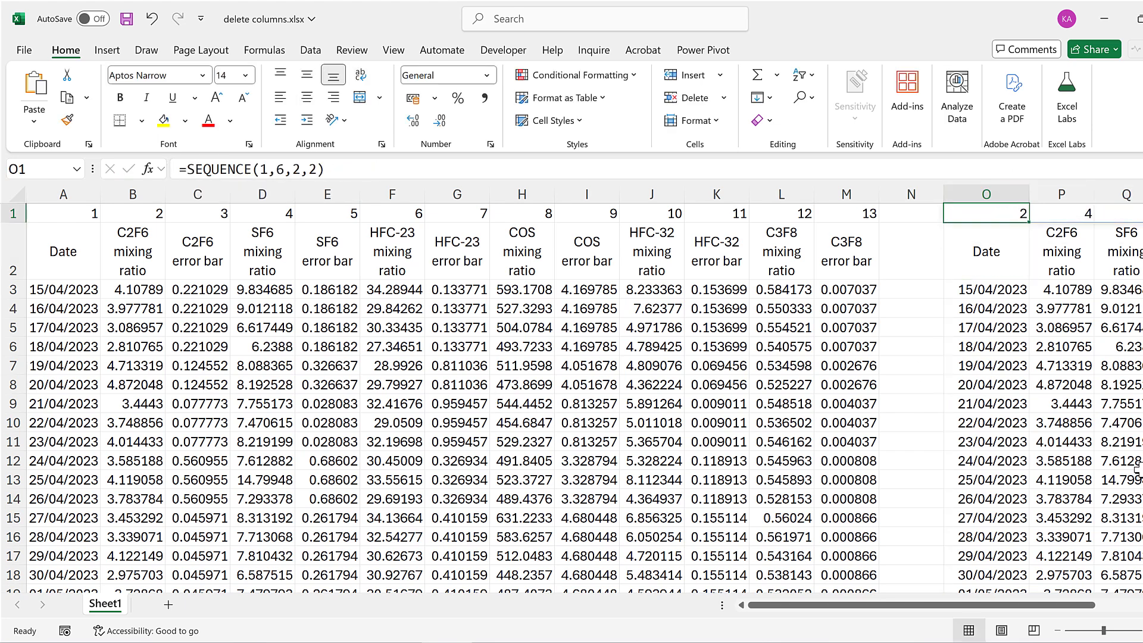
{"action": "scroll", "coordinate": [773, 344], "scroll_direction": "right", "scroll_amount": 5}
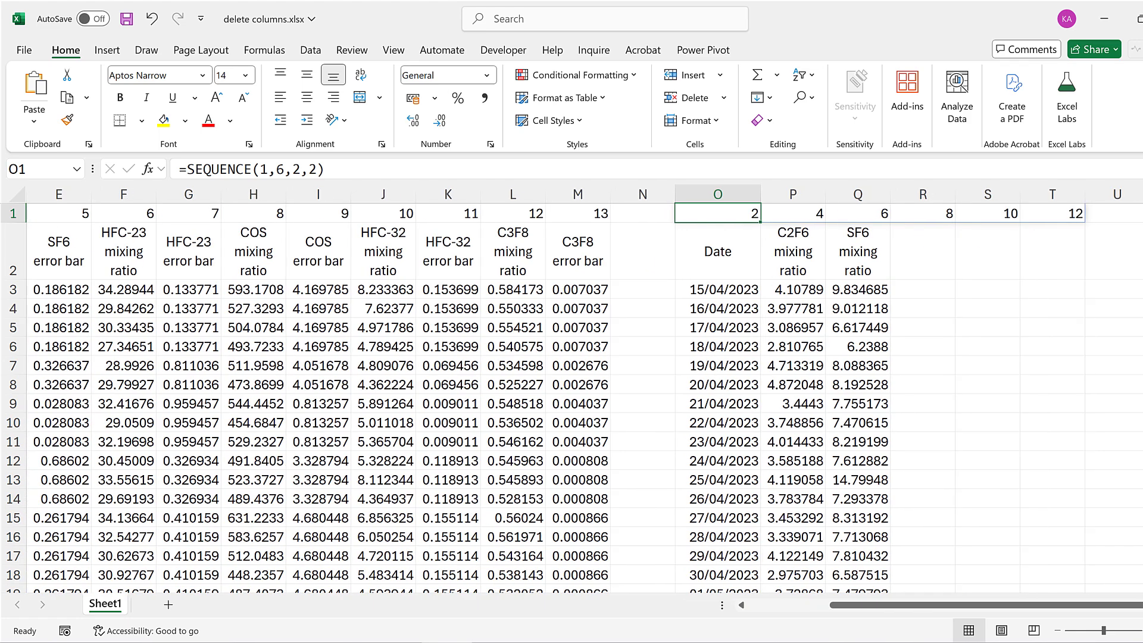
{"action": "left_click", "coordinate": [338, 170]}
{"action": "left_click", "coordinate": [189, 171], "text": "shift"}
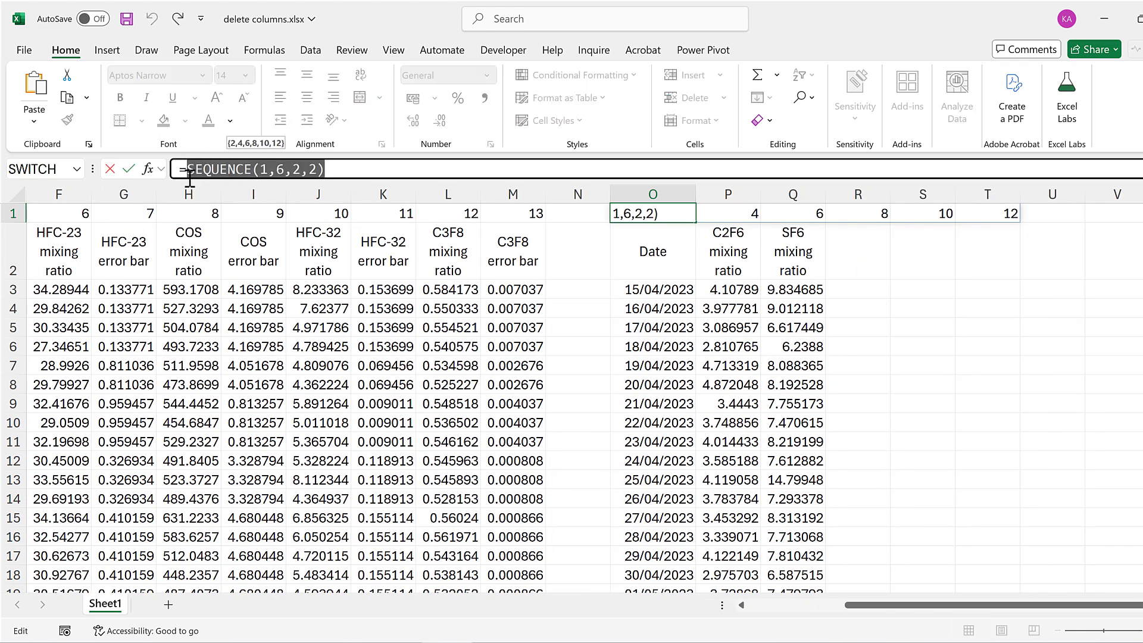
{"action": "key", "text": "ctrl+c"}
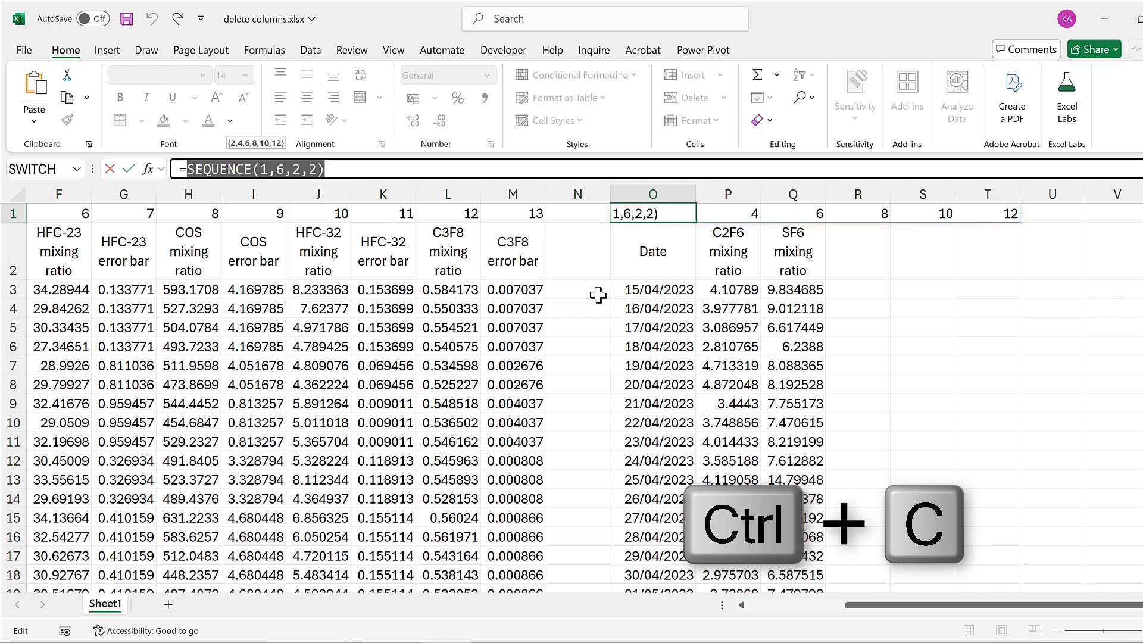
- Clear the 2–12 helper sequence from O1, leaving the formula unchanged
{"action": "key", "text": "Escape"}
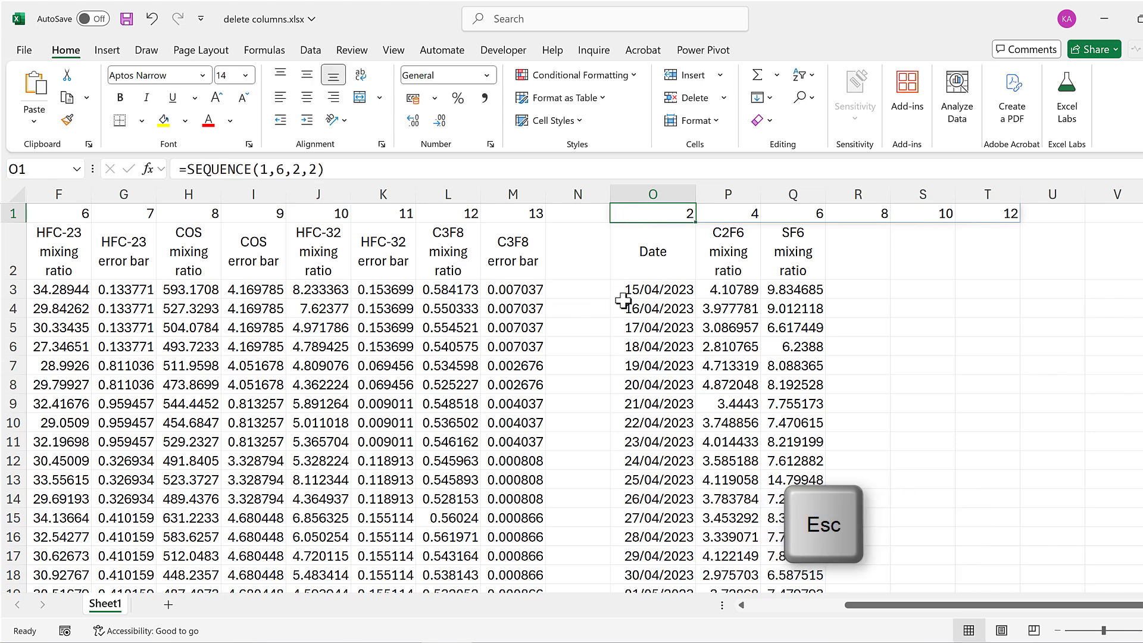
{"action": "key", "text": "Delete"}
{"action": "left_click", "coordinate": [654, 242]}
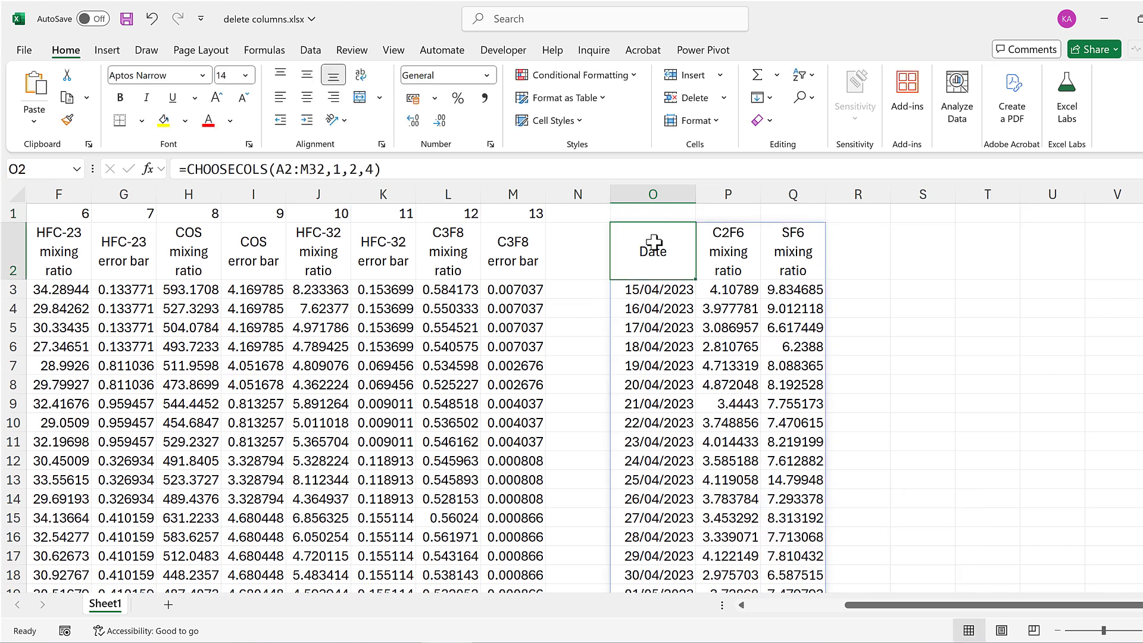
- Replace the column numbers 1,2,4 in O2's CHOOSECOLS formula with SEQUENCE(1,6,2,2)
{"action": "left_click", "coordinate": [425, 172]}
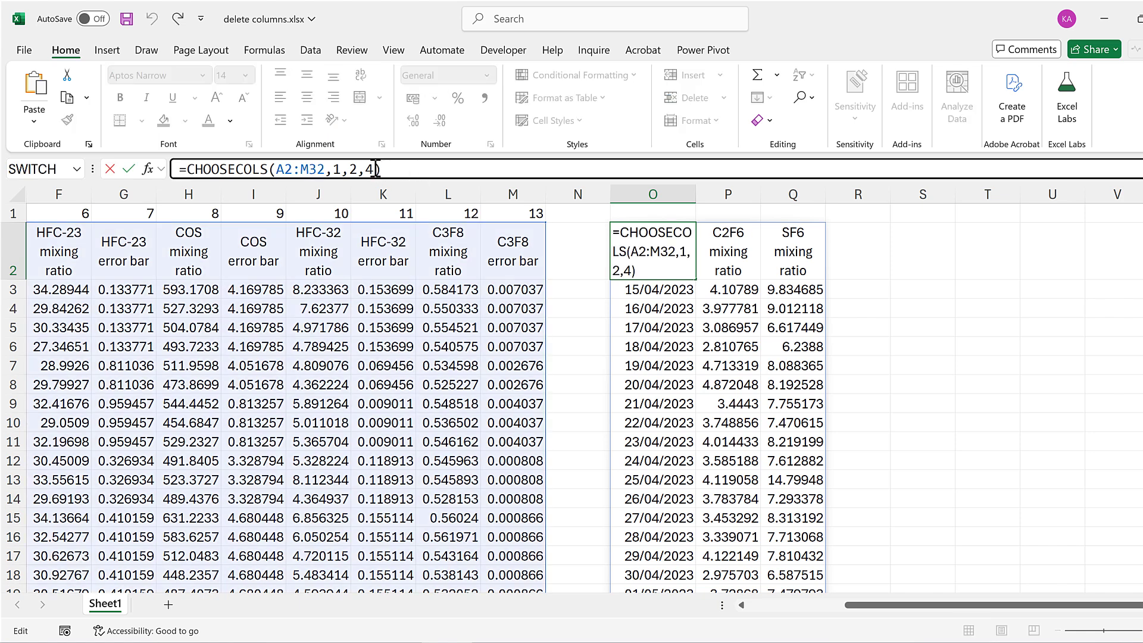
{"action": "left_click_drag", "start_coordinate": [376, 169], "coordinate": [332, 170]}
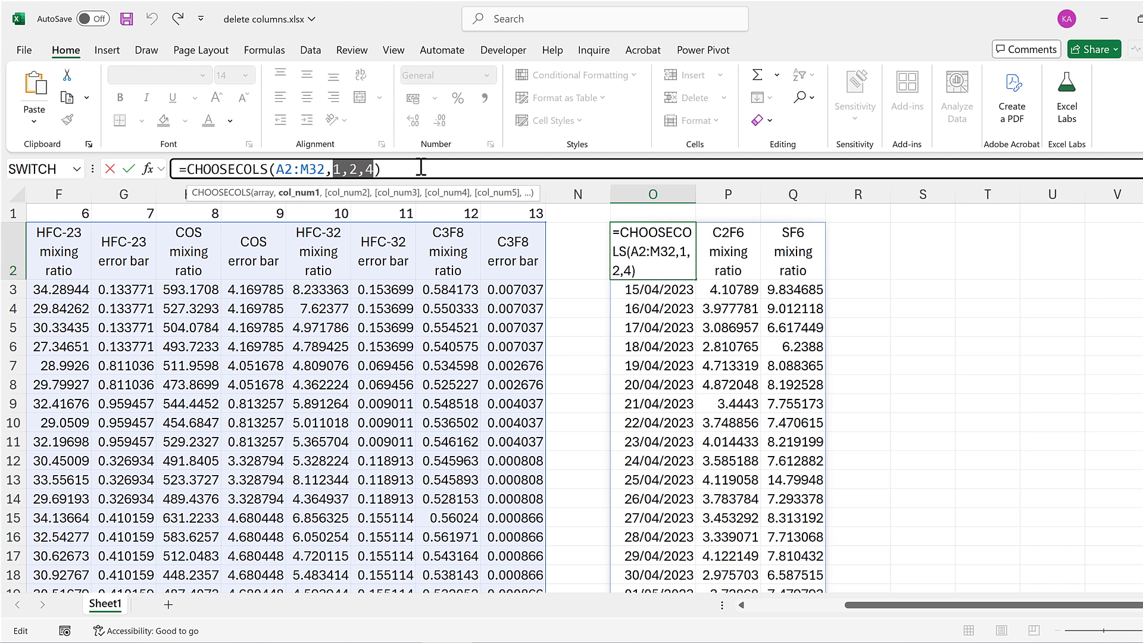
{"action": "key", "text": "ctrl+v"}
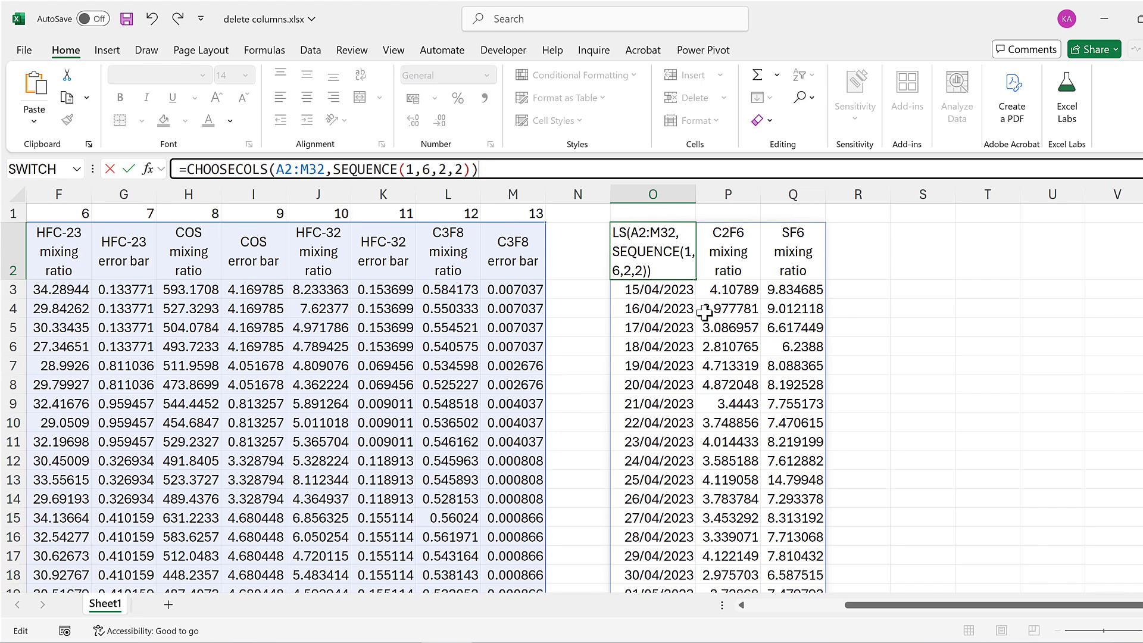
{"action": "key", "text": "Return"}
{"action": "left_click", "coordinate": [659, 253]}
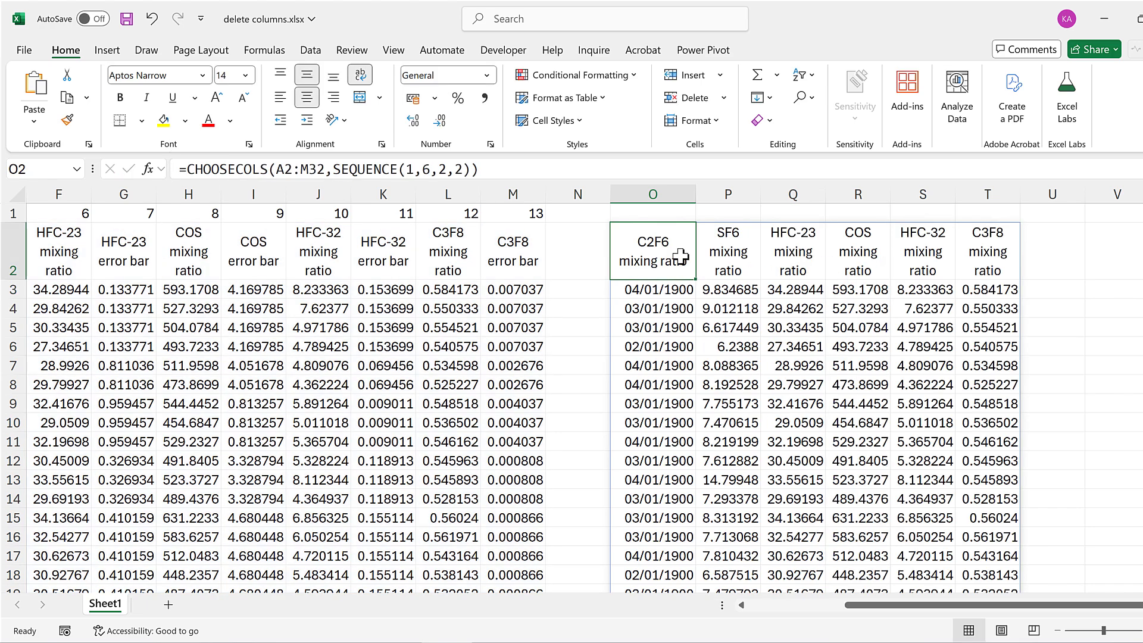
- Insert 1, before SEQUENCE so O2 reads =CHOOSECOLS(A2:M32,1,SEQUENCE(1,6,2,2))
{"action": "left_click", "coordinate": [336, 172]}
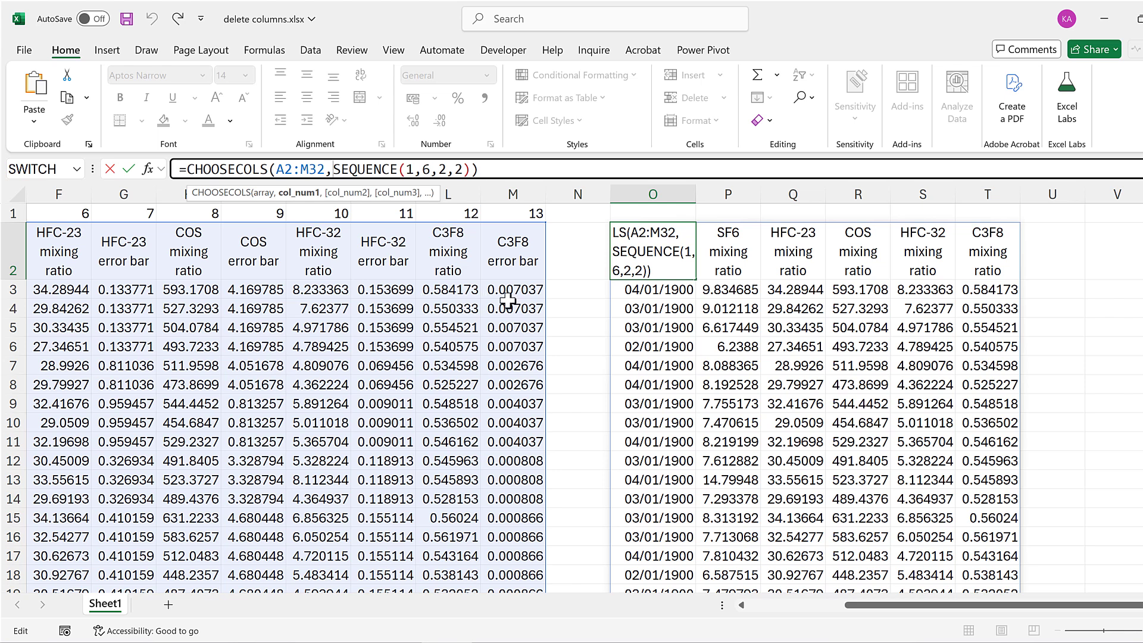
{"action": "type", "text": "1,"}
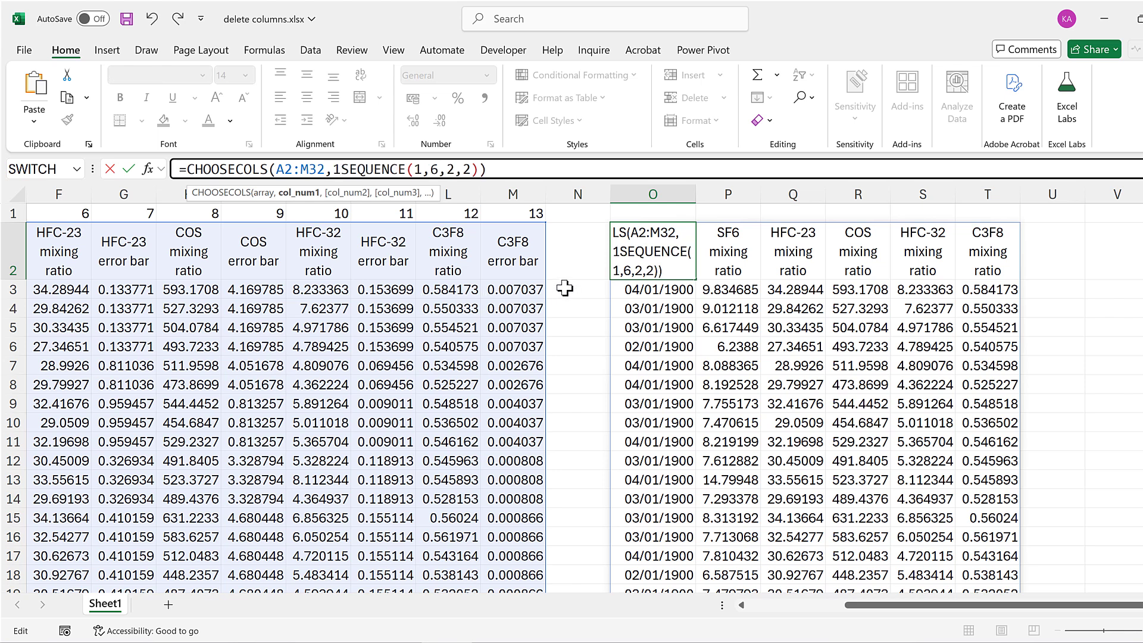
{"action": "left_click", "coordinate": [513, 170]}
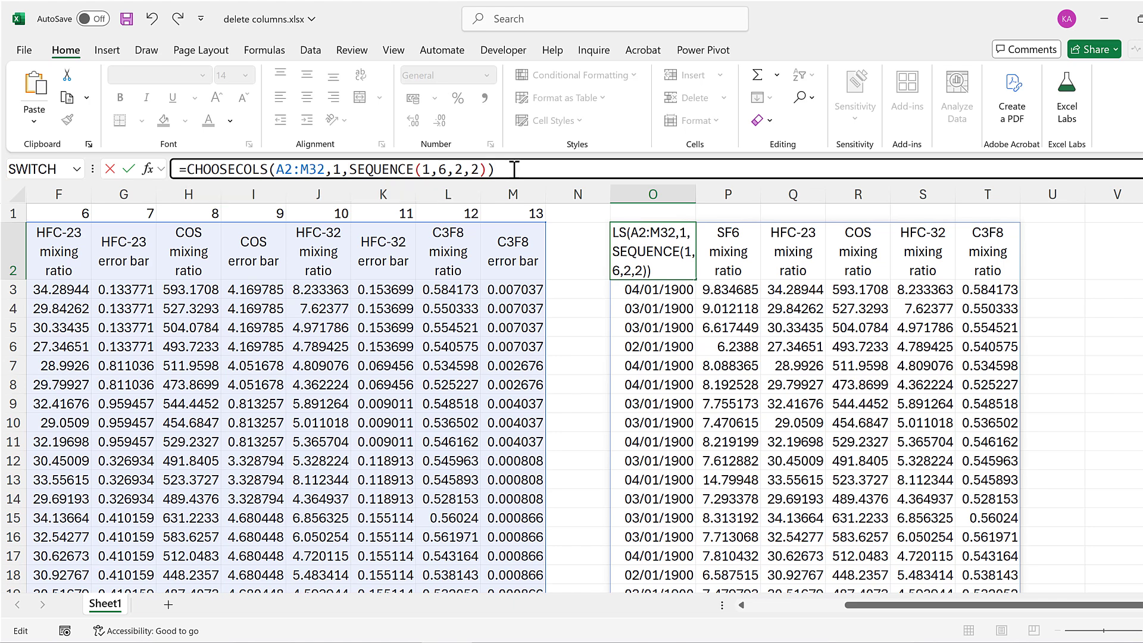
{"action": "key", "text": "ctrl+Return"}
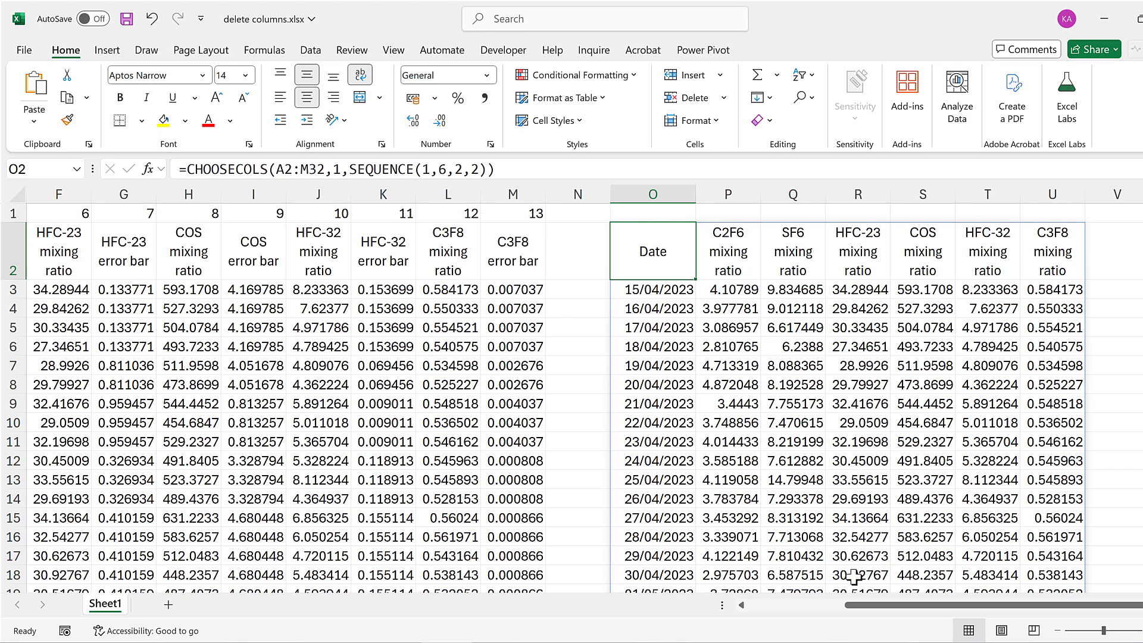
{"action": "left_click_drag", "start_coordinate": [855, 608], "coordinate": [655, 596]}
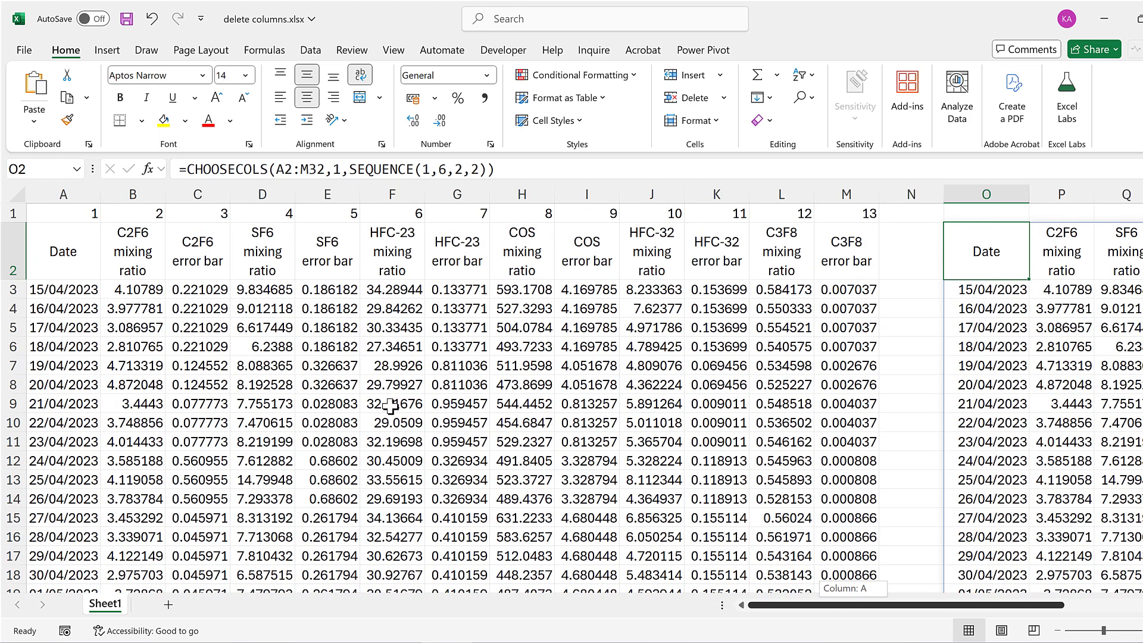
{"action": "left_click", "coordinate": [377, 341]}
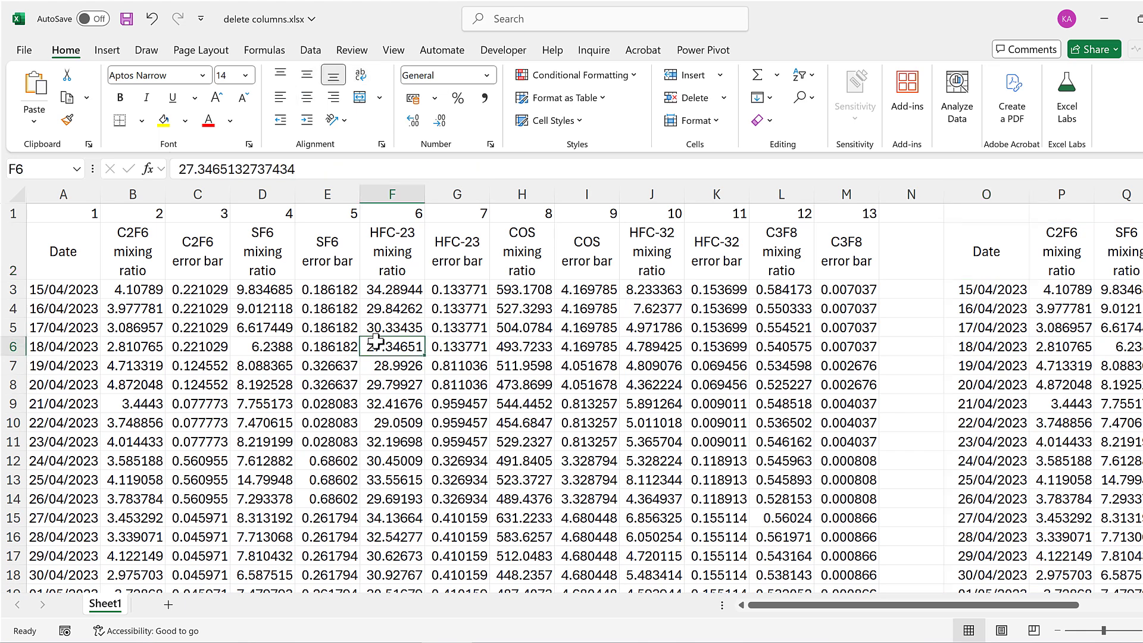